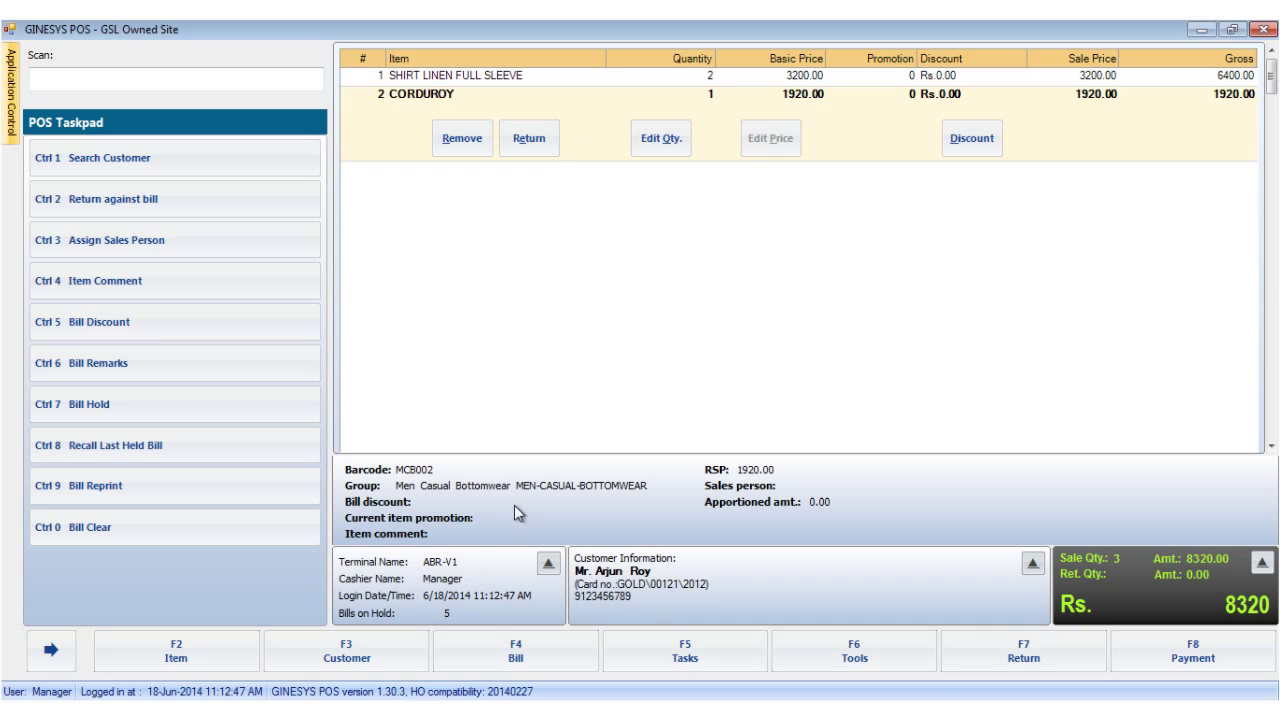
Step: Choose Discount from the F4 Bill actions to list Employee Discount, Discount 10% and New Dis
left_click(483, 640)
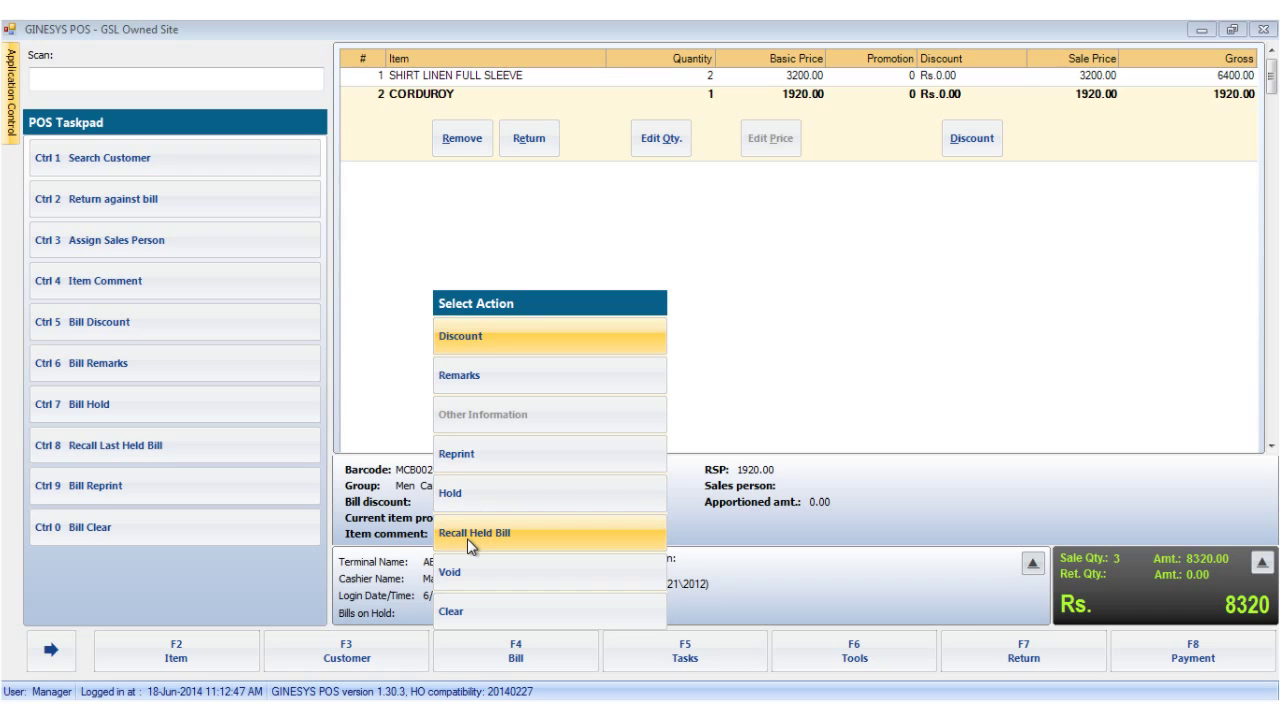
left_click(471, 645)
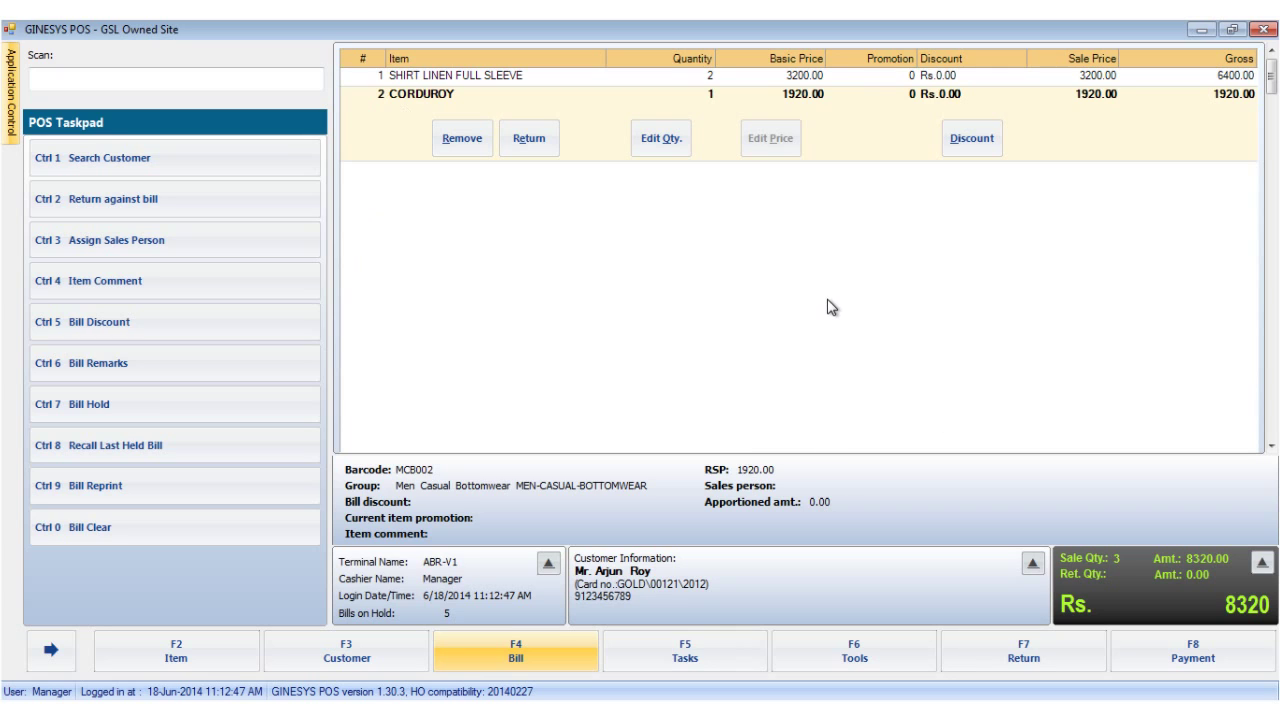
key("alt+d")
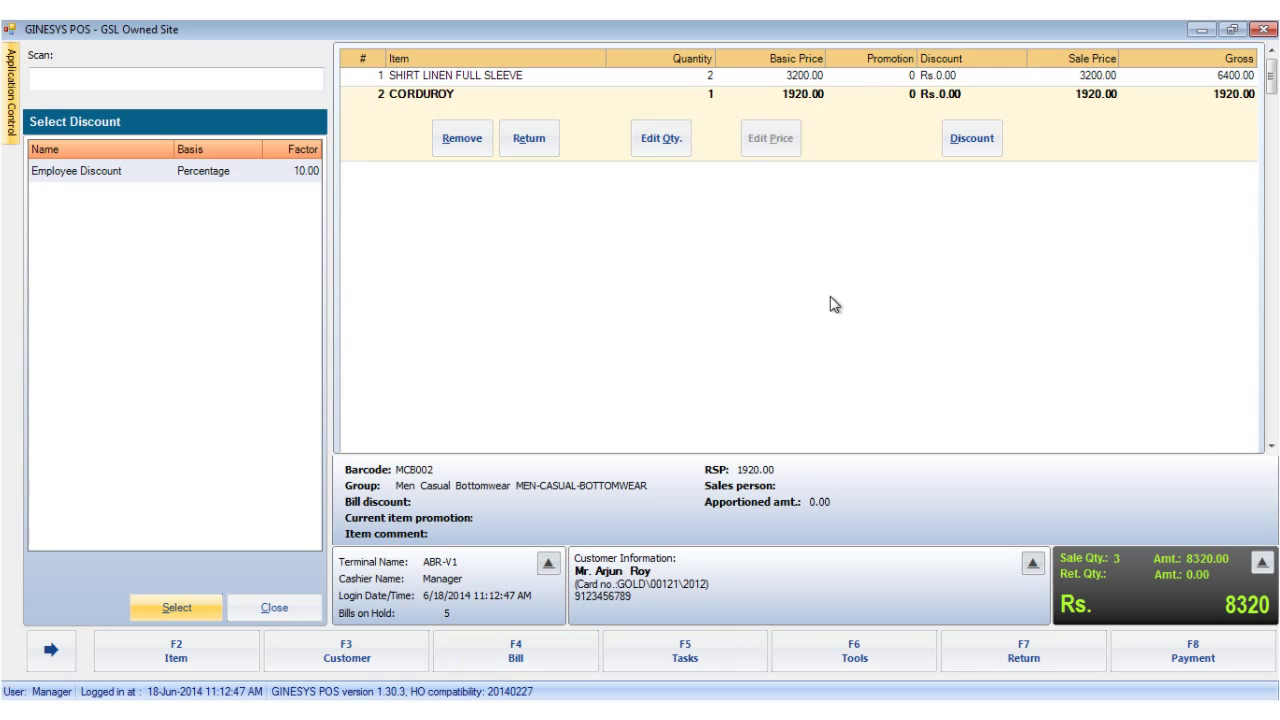
left_click(272, 607)
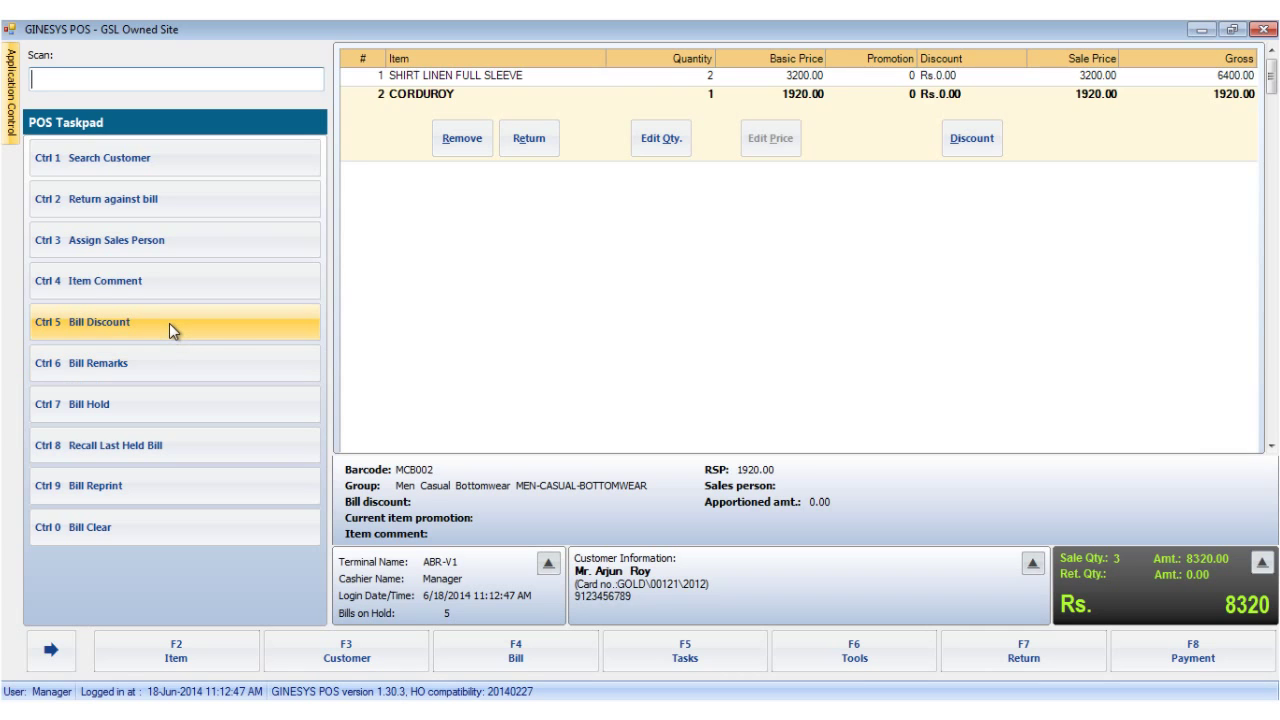
left_click(490, 645)
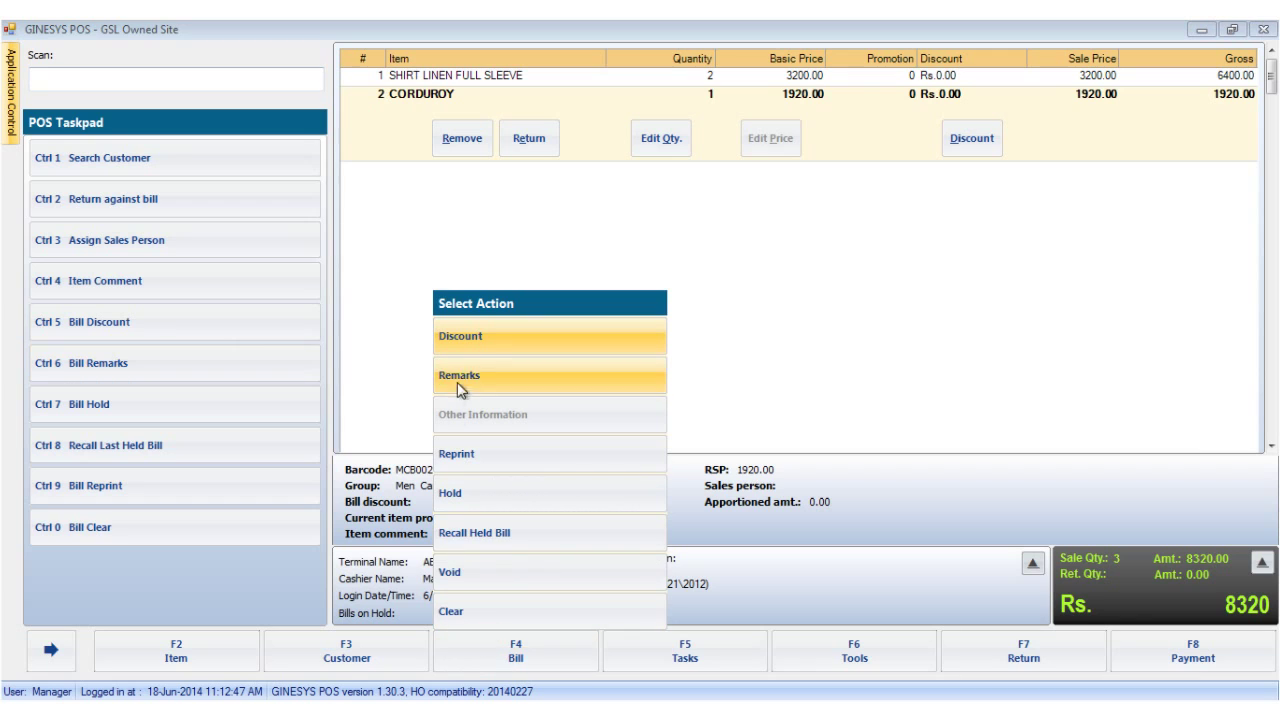
left_click(489, 347)
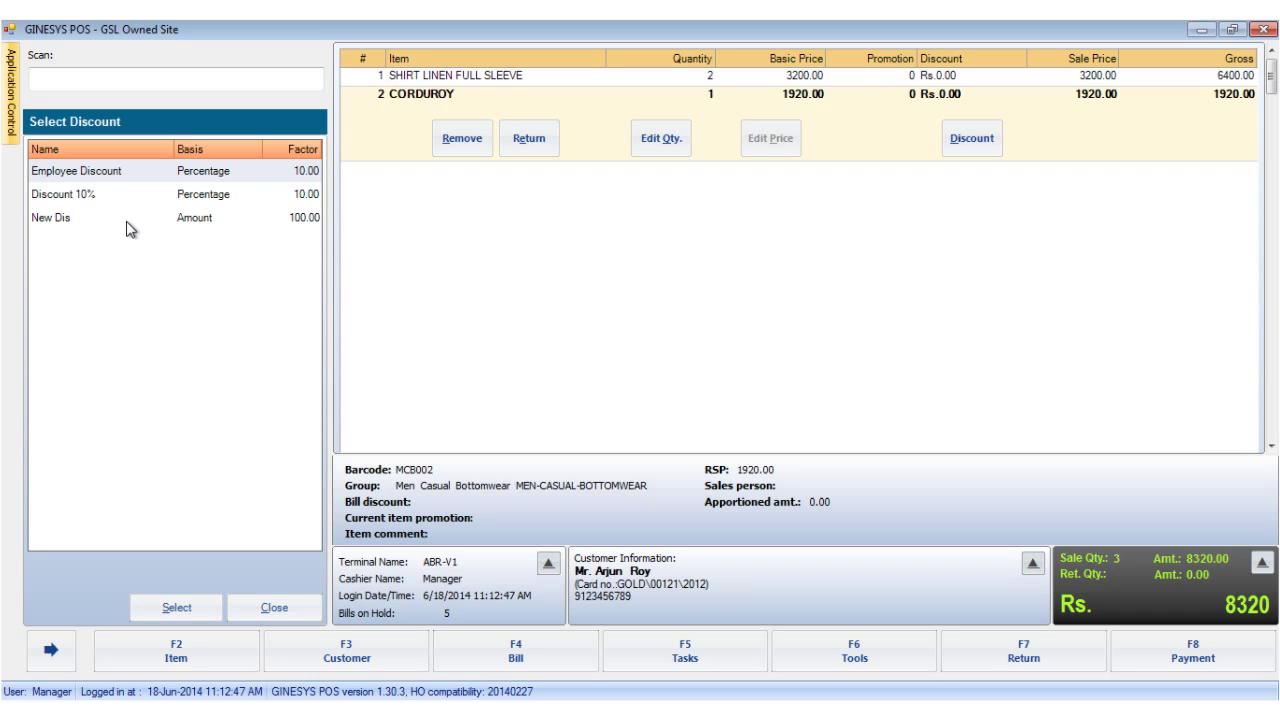
Step: Apply Employee Discount at factor 10 to the bill, lowering the total from 8320 to 7488
left_click(177, 607)
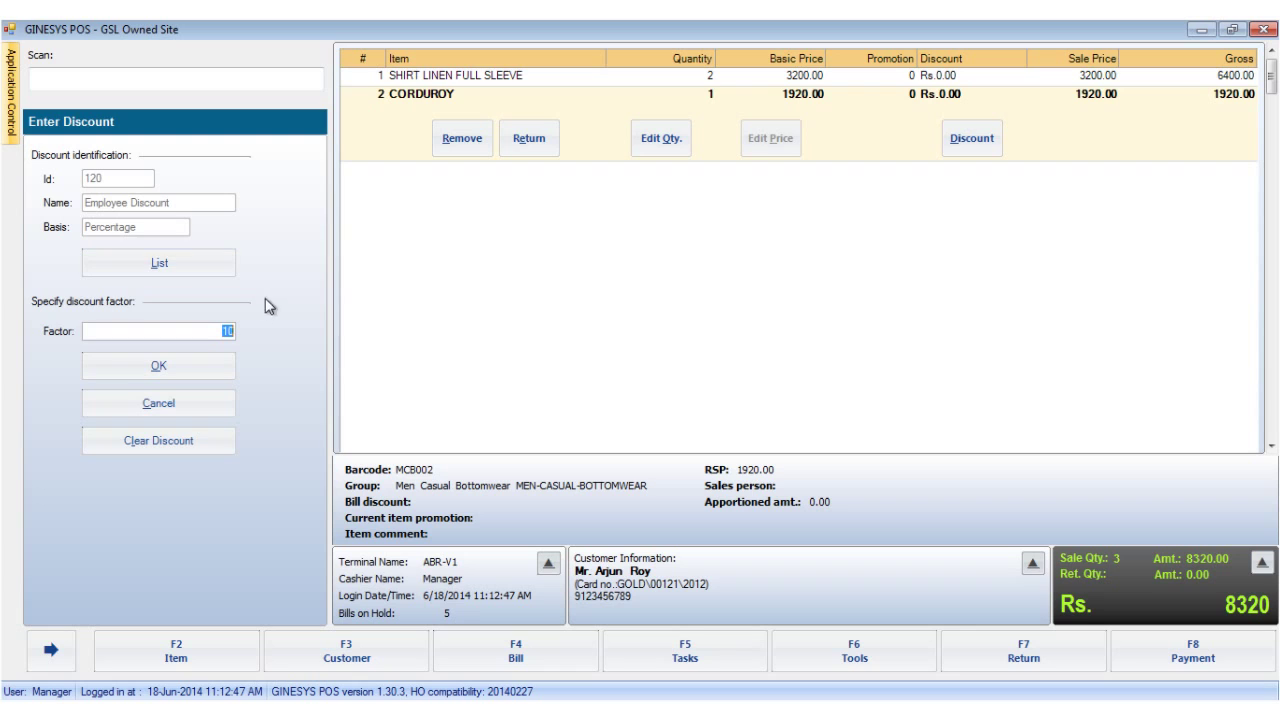
left_click(203, 365)
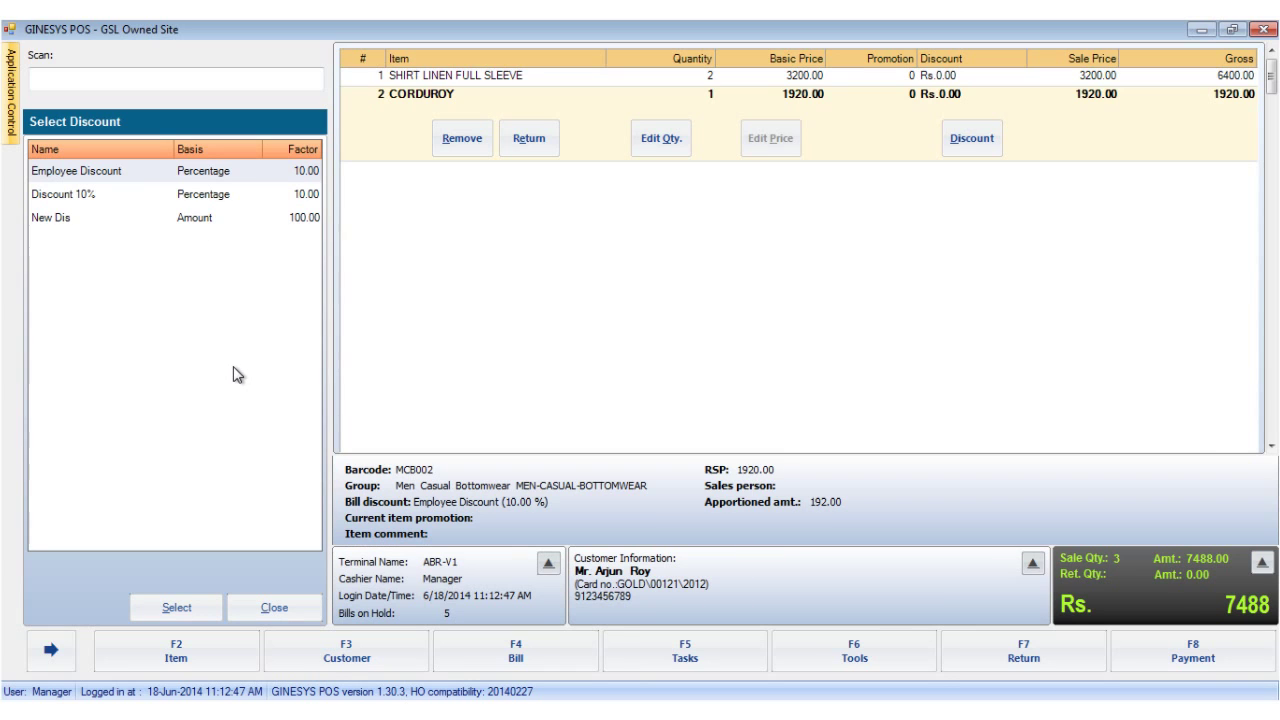
left_click(262, 607)
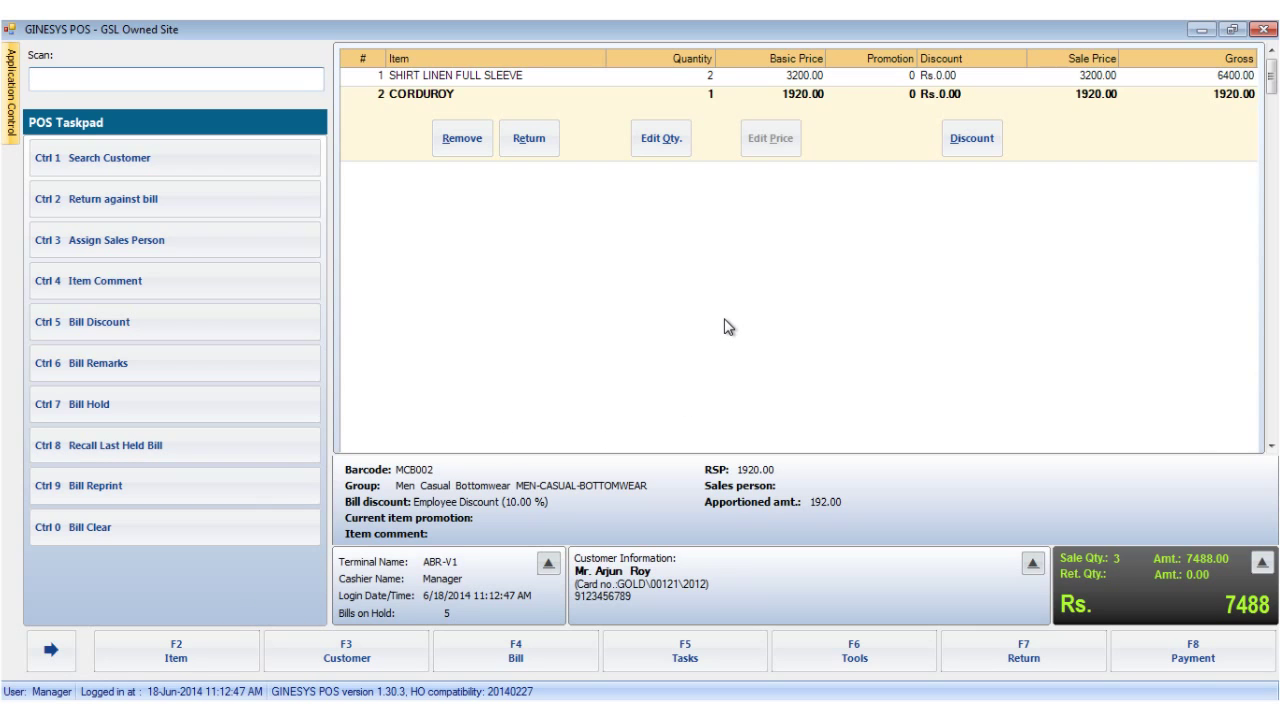
Step: Open the bill Remarks box from the F4 Bill actions, then escape back to the actions list
key("F4")
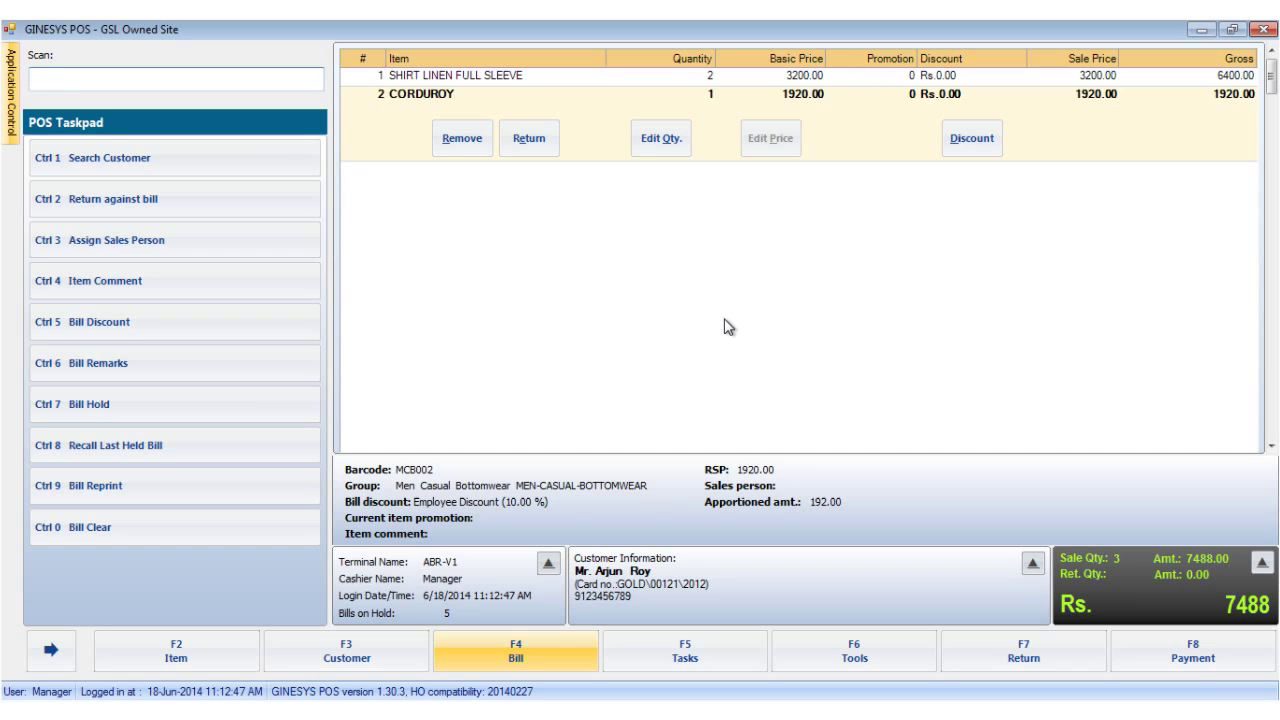
key("F4")
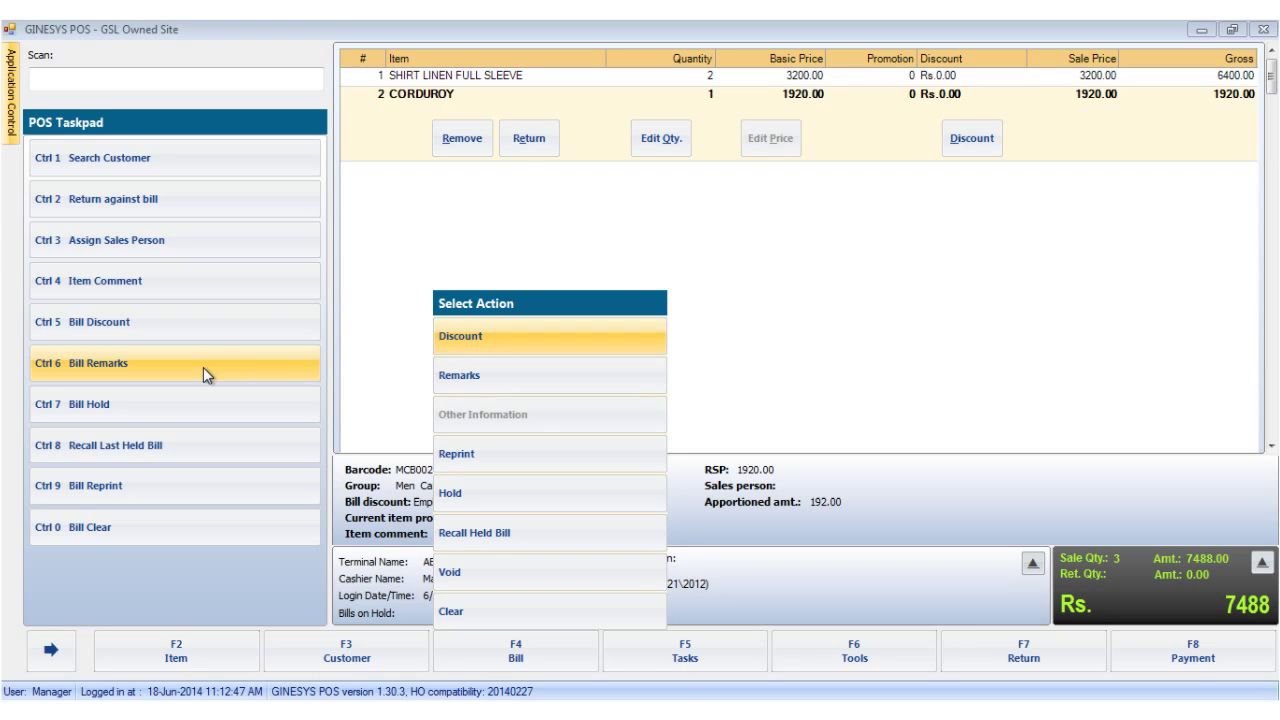
left_click(452, 375)
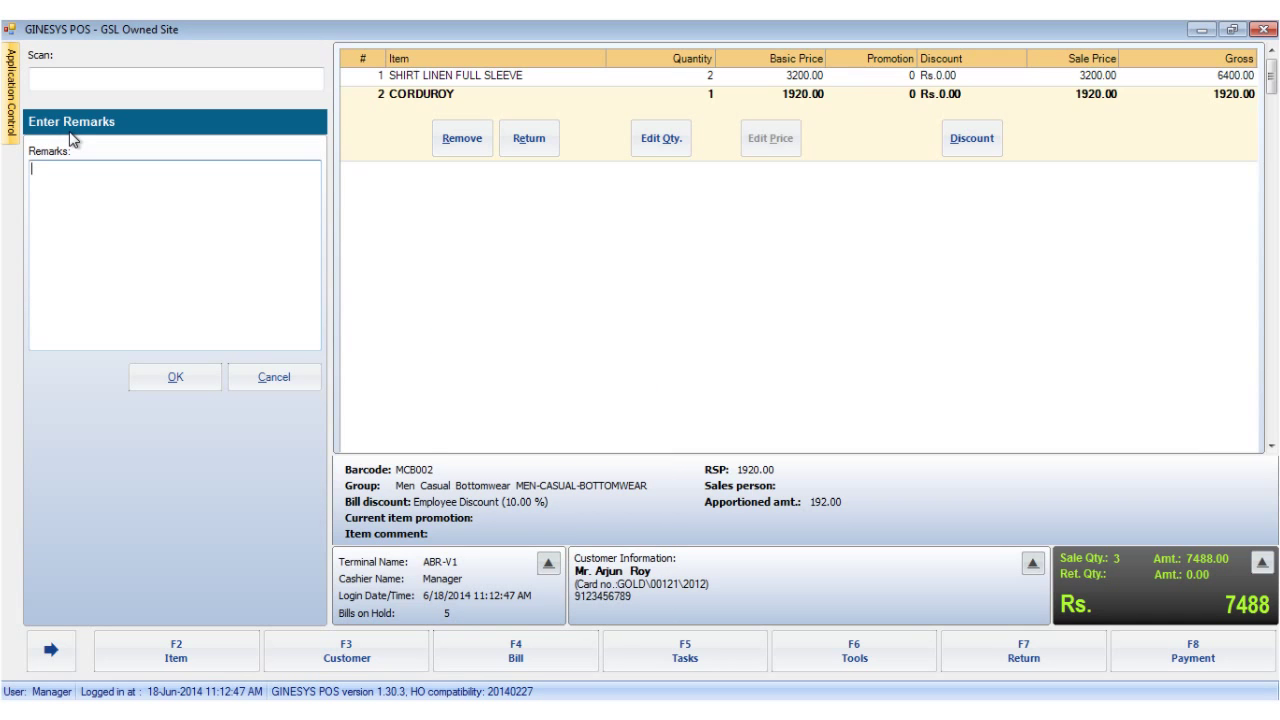
key("Escape")
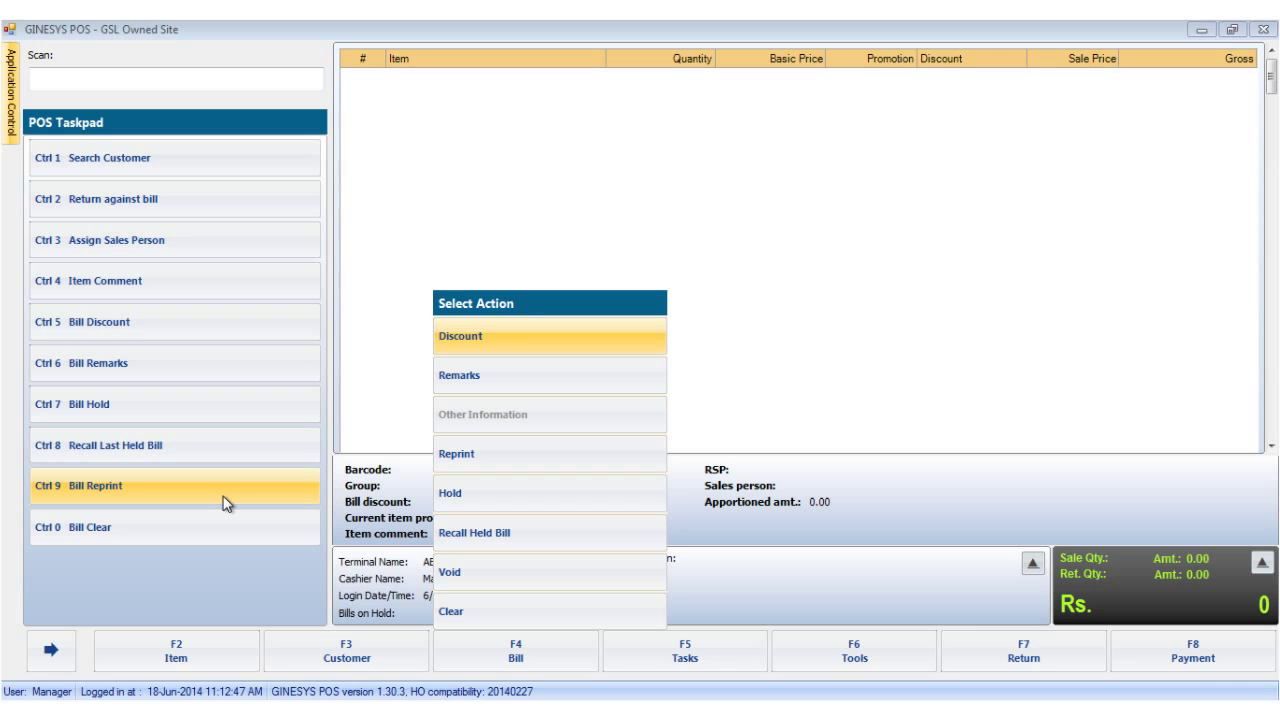
Step: Search the customer's past bills by name and reprint the 13/06/2014 bill of 12480.00
left_click(495, 457)
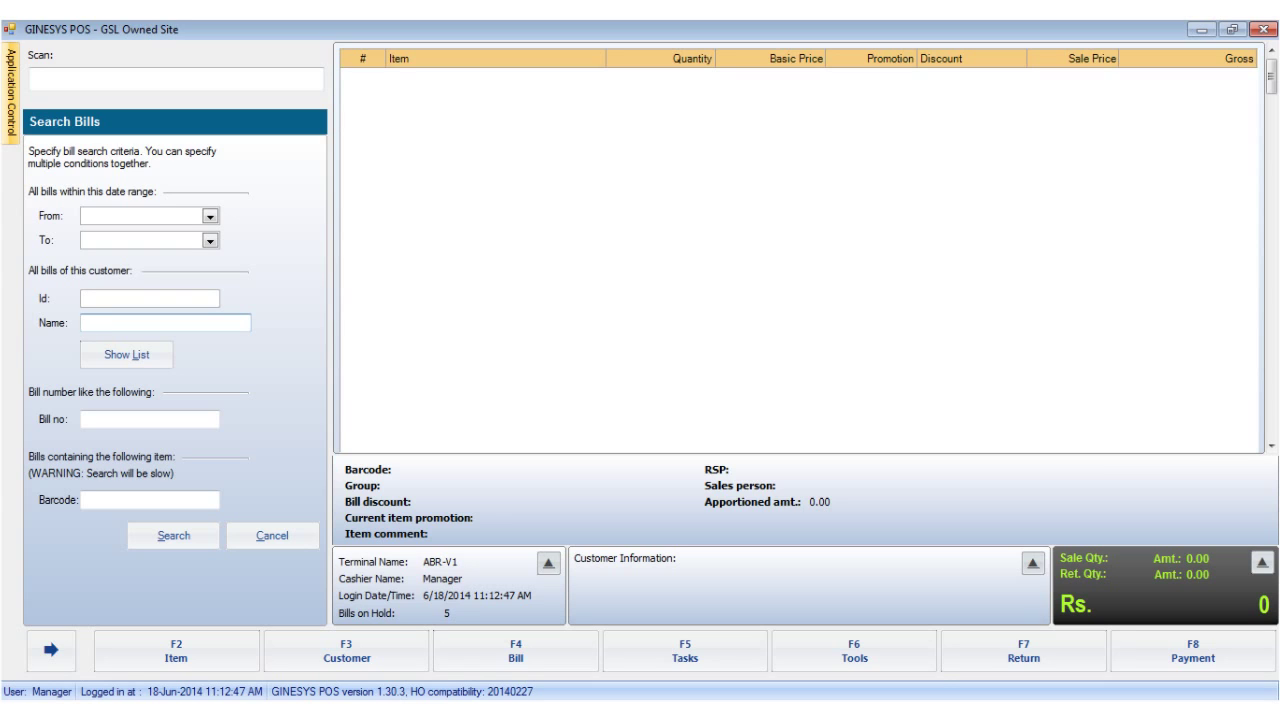
type("Sapna")
left_click(171, 532)
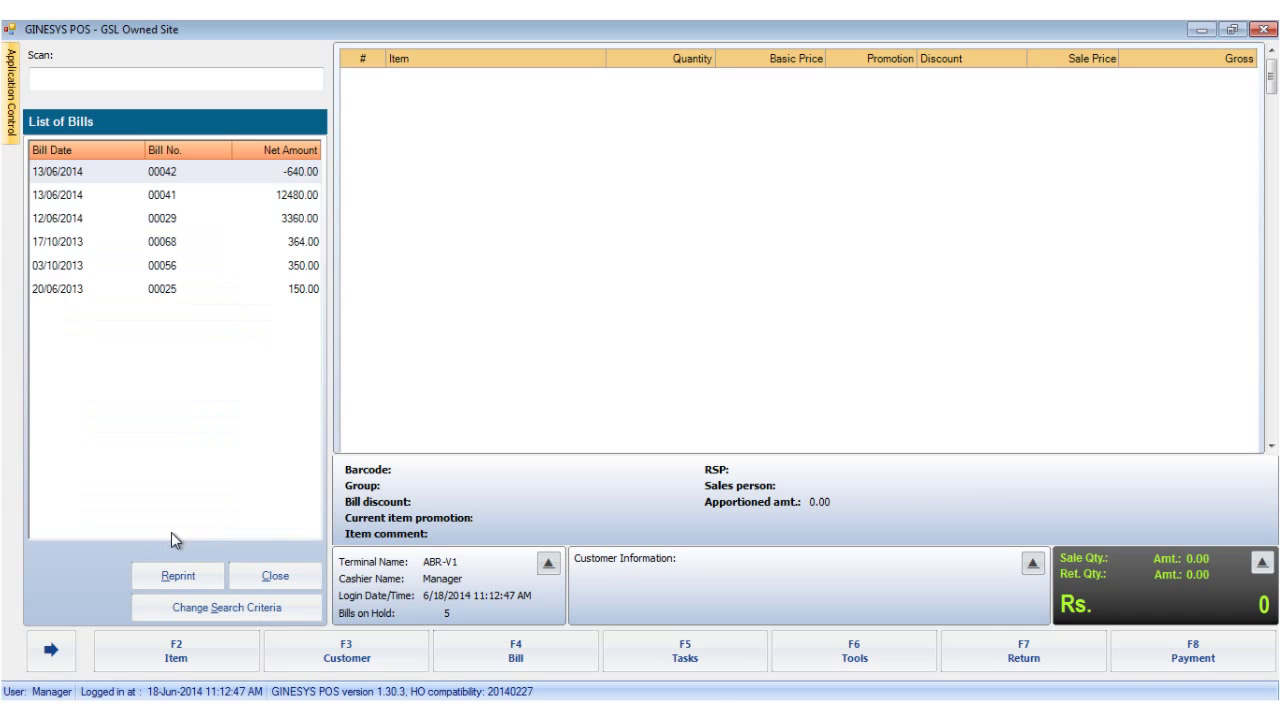
left_click(165, 200)
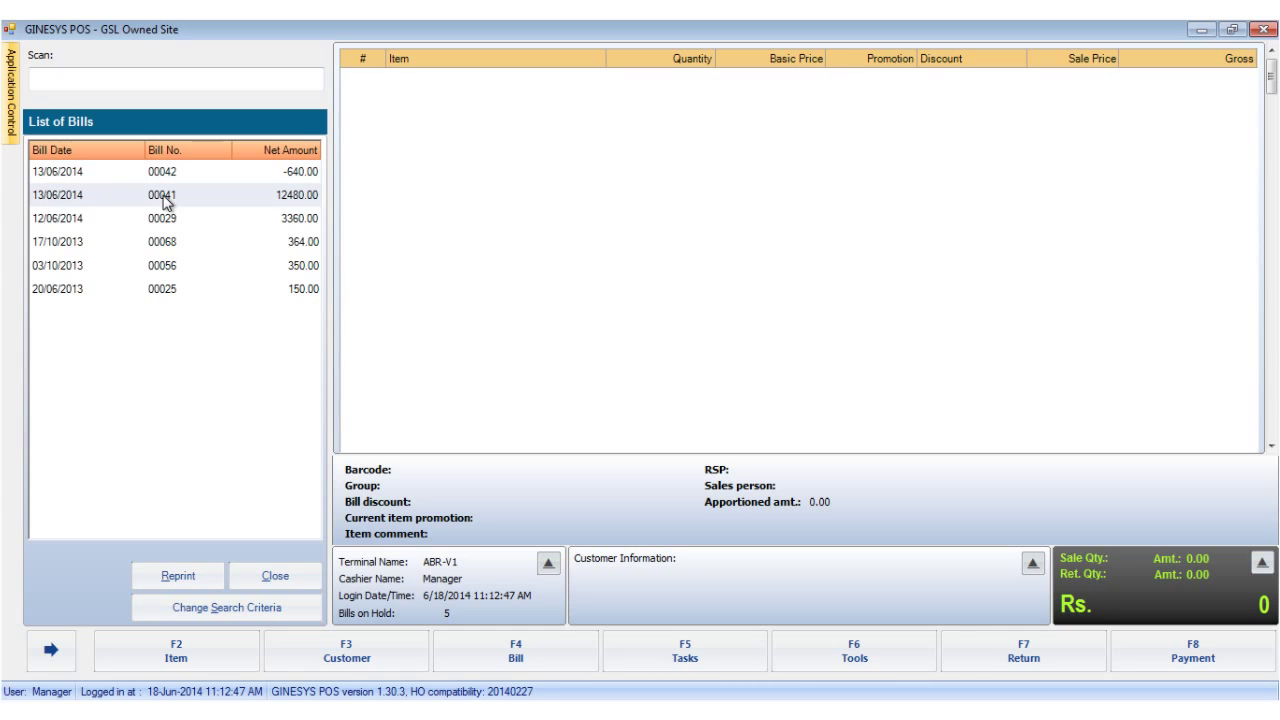
left_click(172, 585)
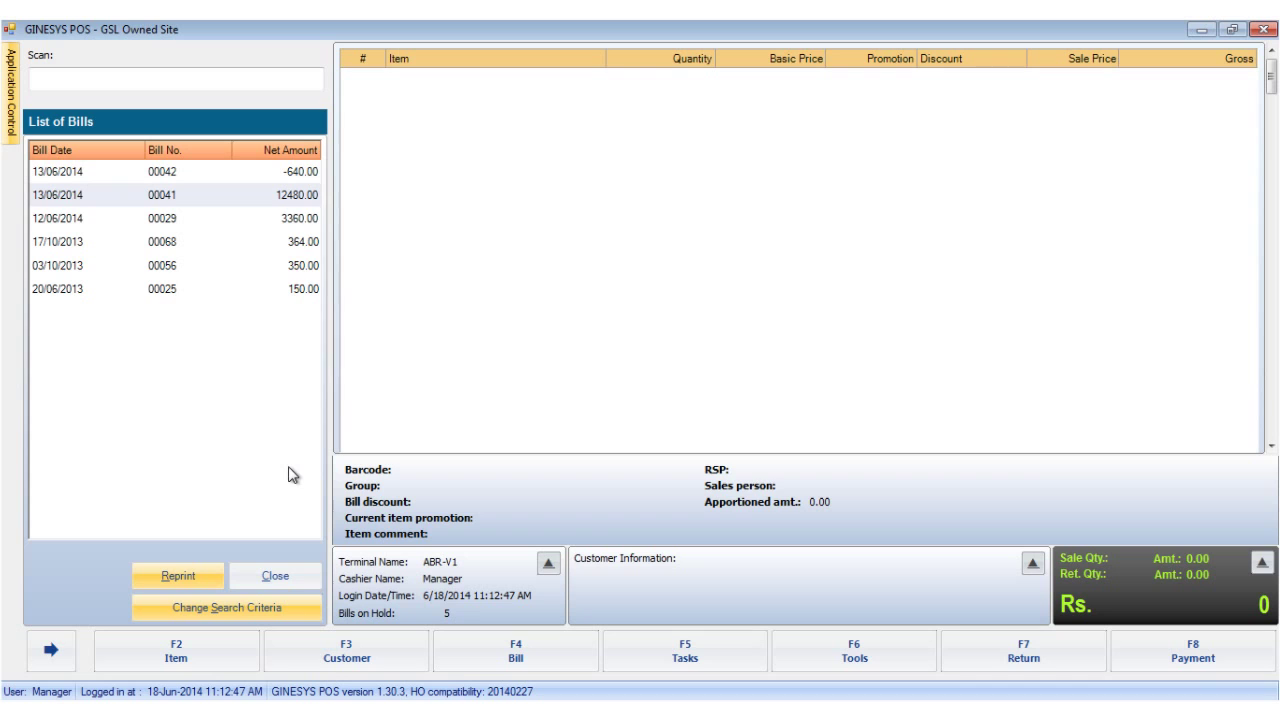
Step: Put the two-item Rs. 8320 bill on hold as bill no. 23, leaving an empty sale screen
left_click(277, 578)
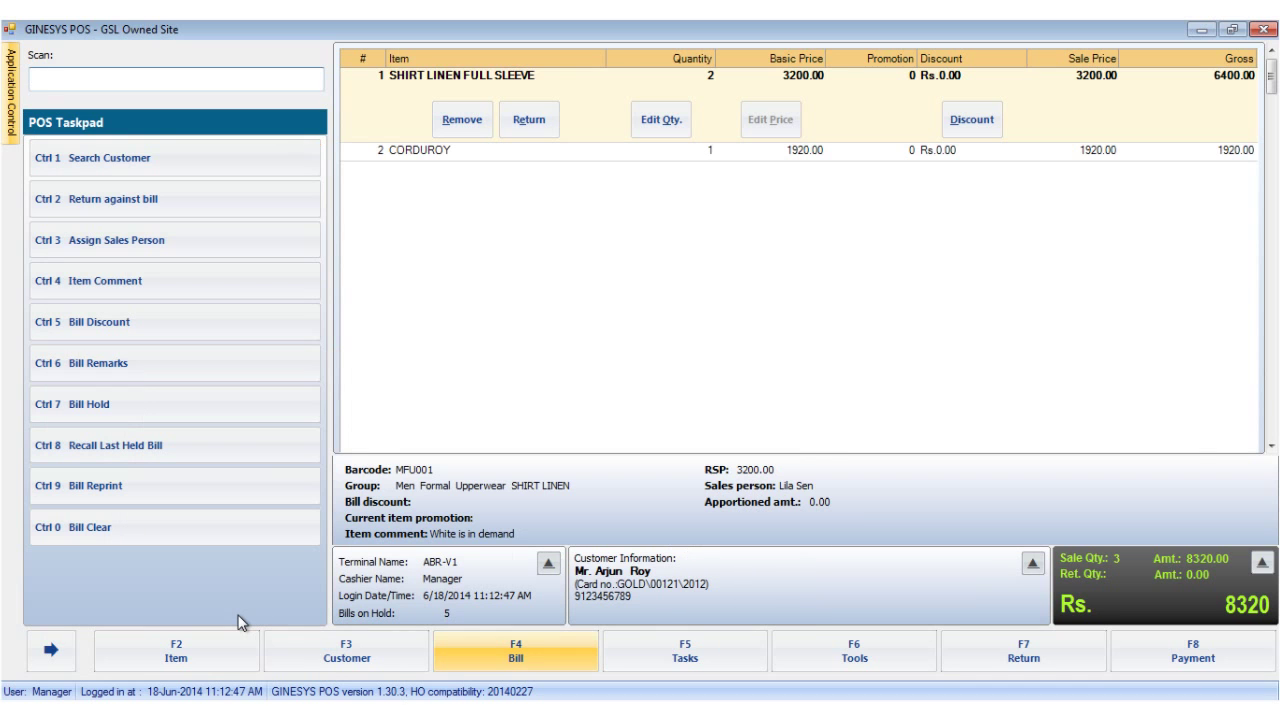
key("F4")
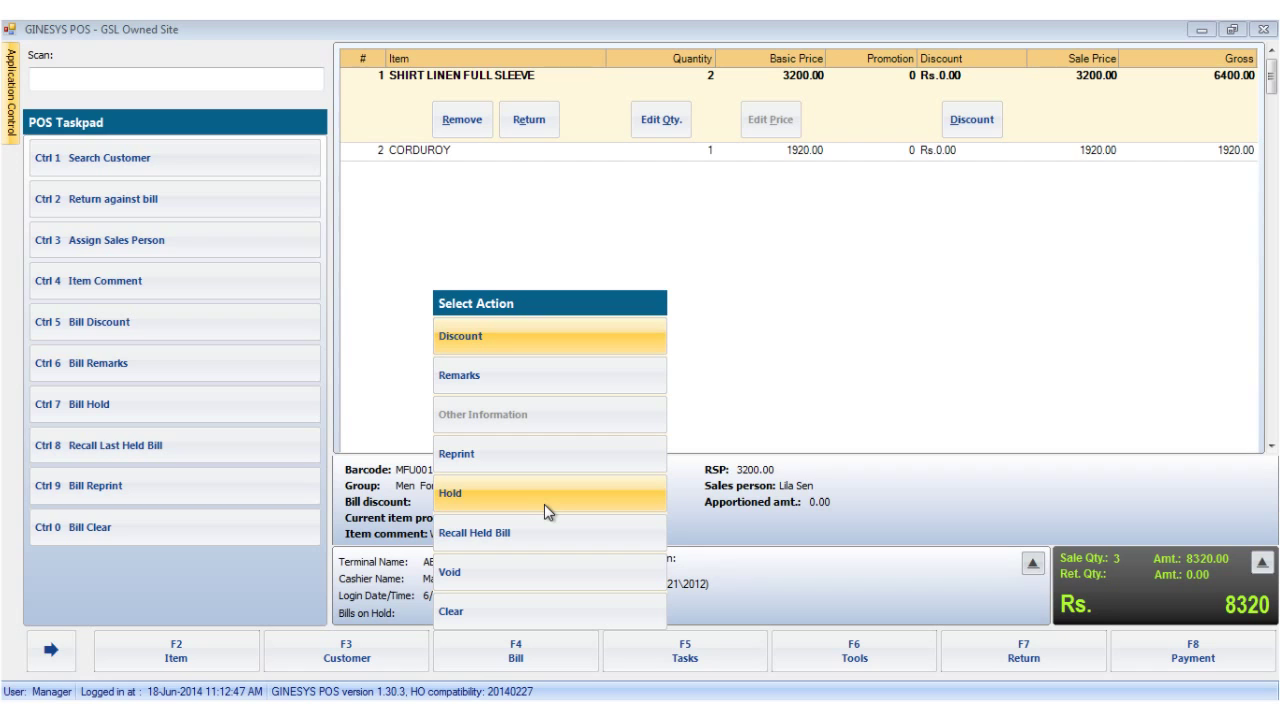
left_click(446, 508)
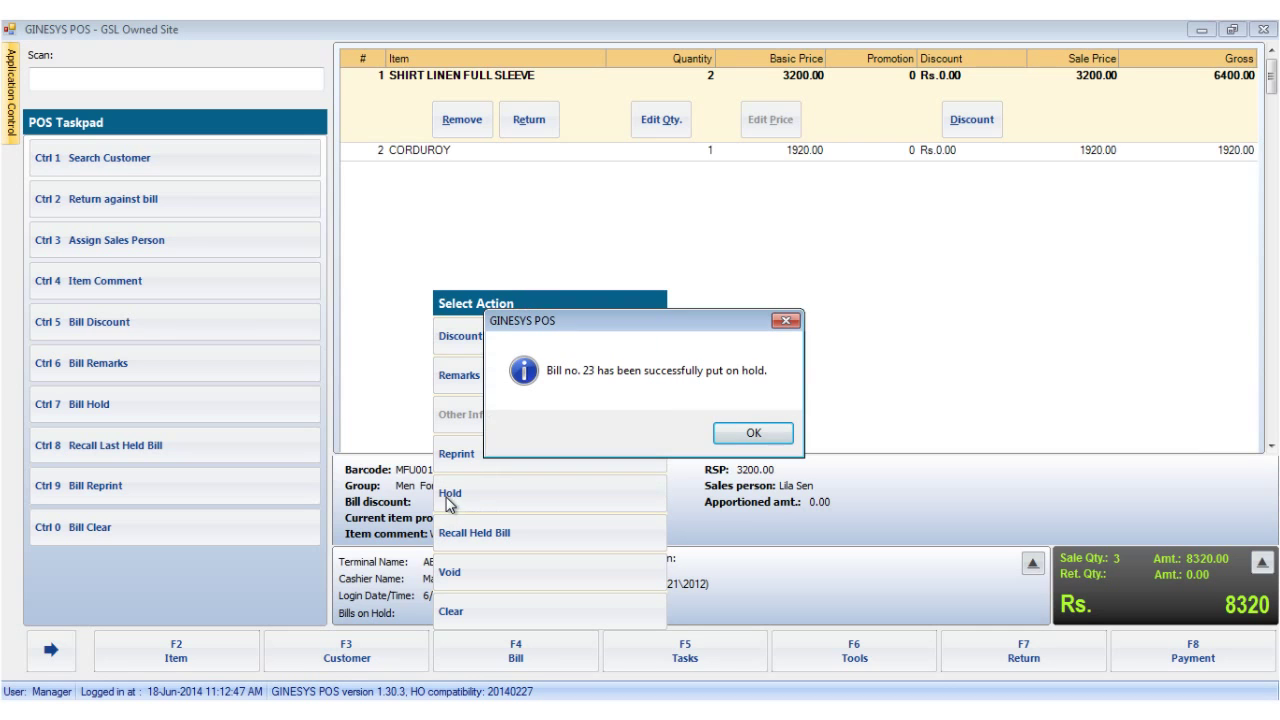
left_click(770, 432)
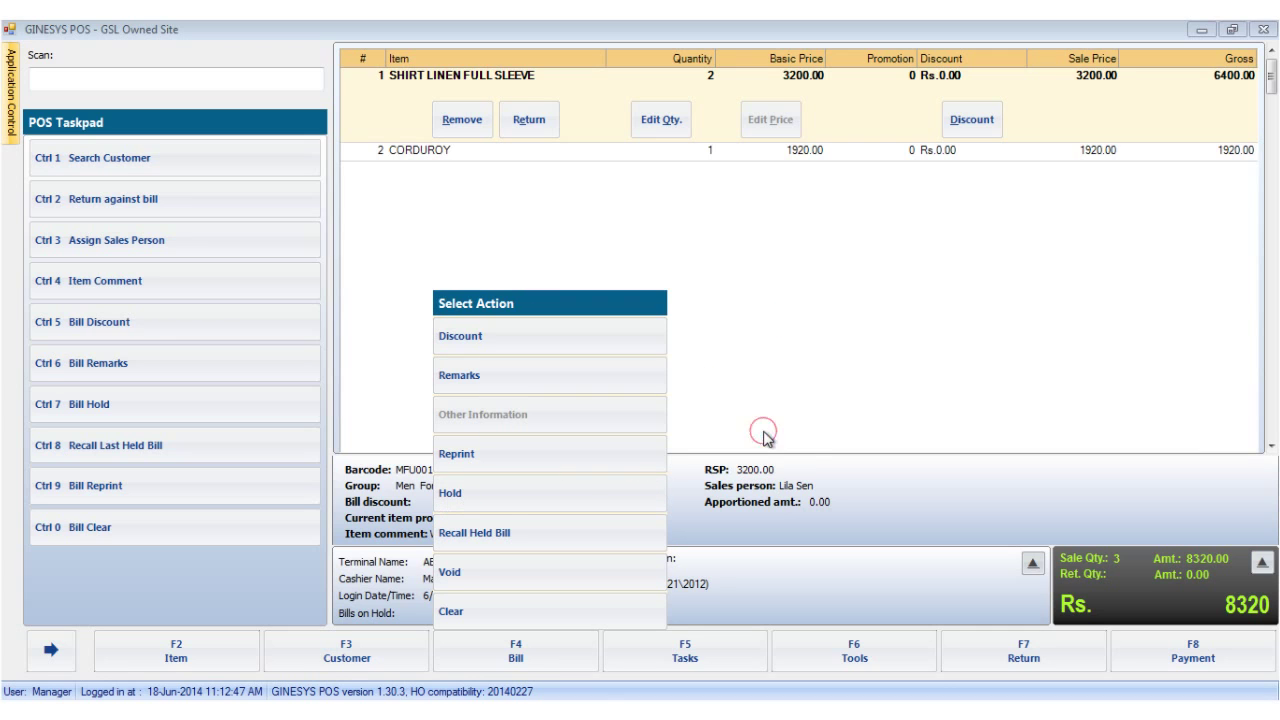
left_click(447, 665)
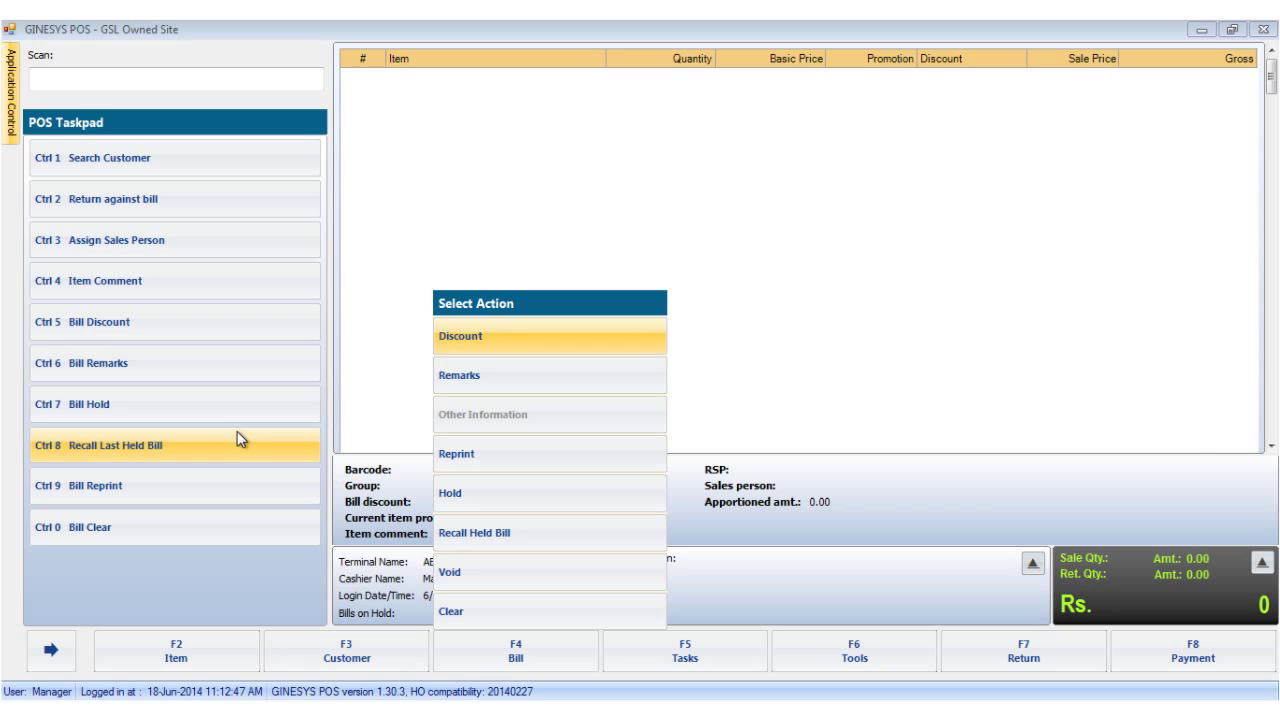
Step: Recall the held 8320 bill from all terminals, declining to cancel it, restoring both items
left_click(480, 530)
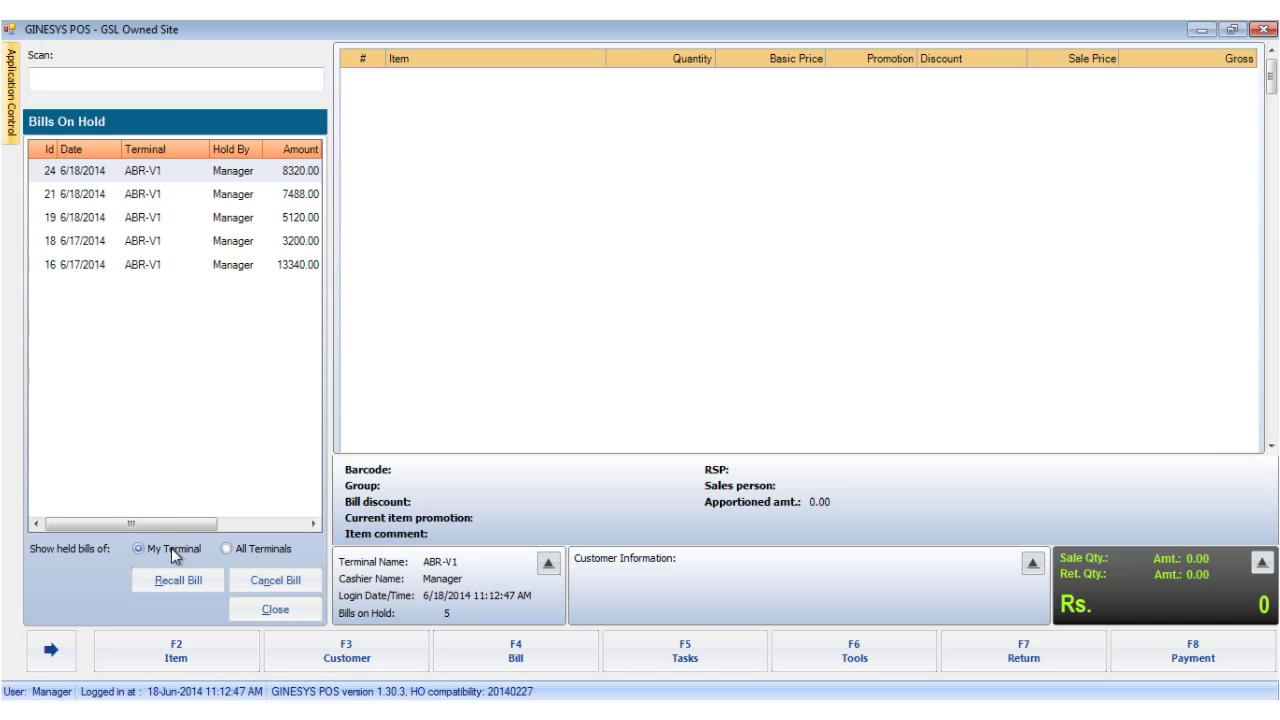
left_click(232, 550)
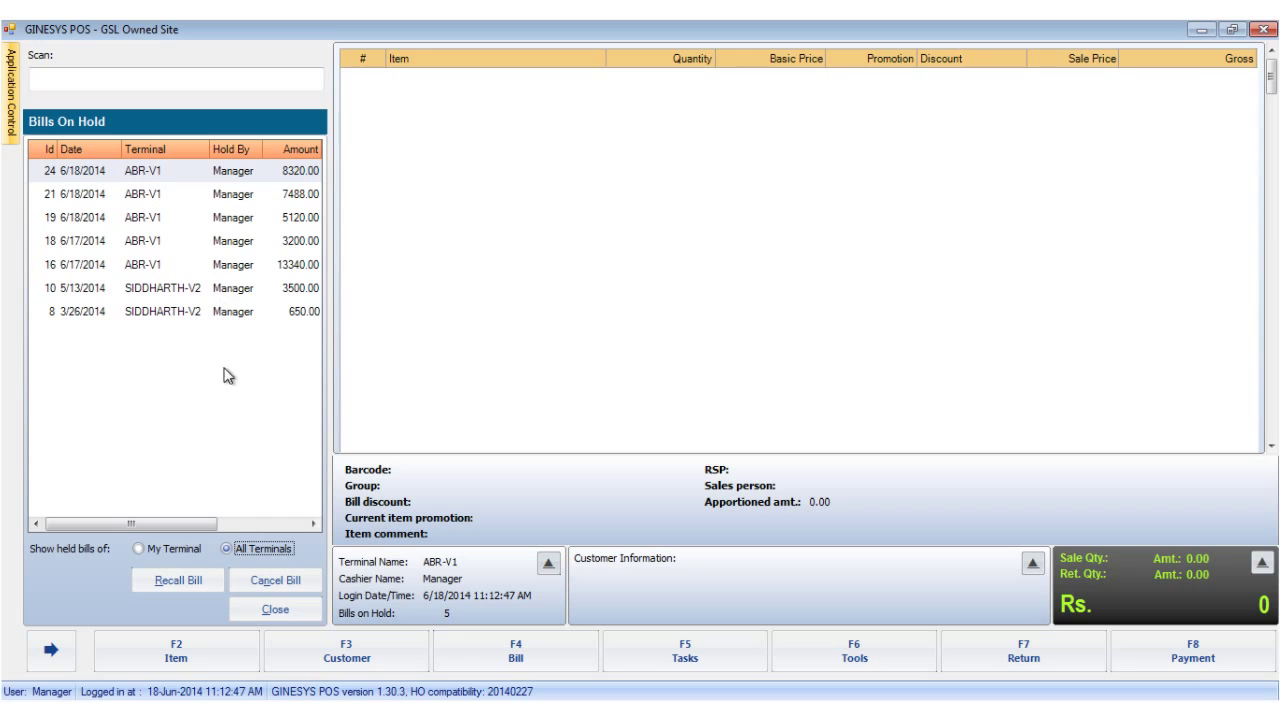
left_click(262, 578)
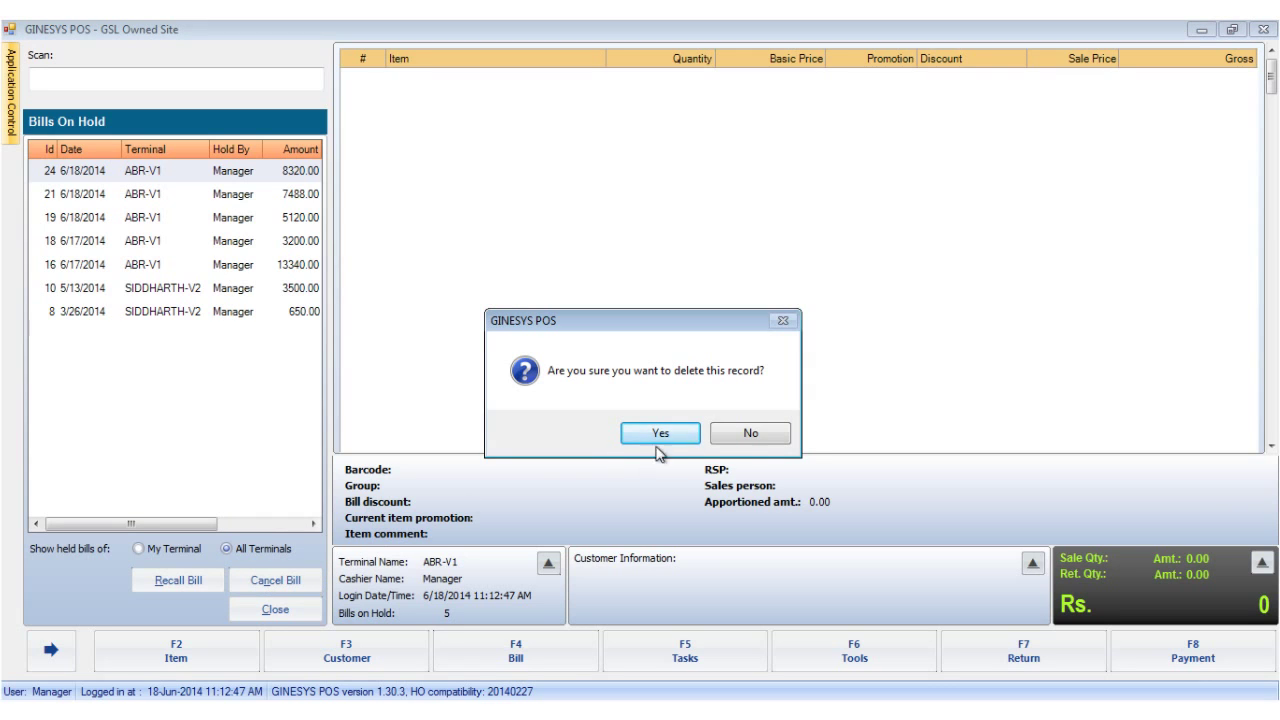
left_click(735, 435)
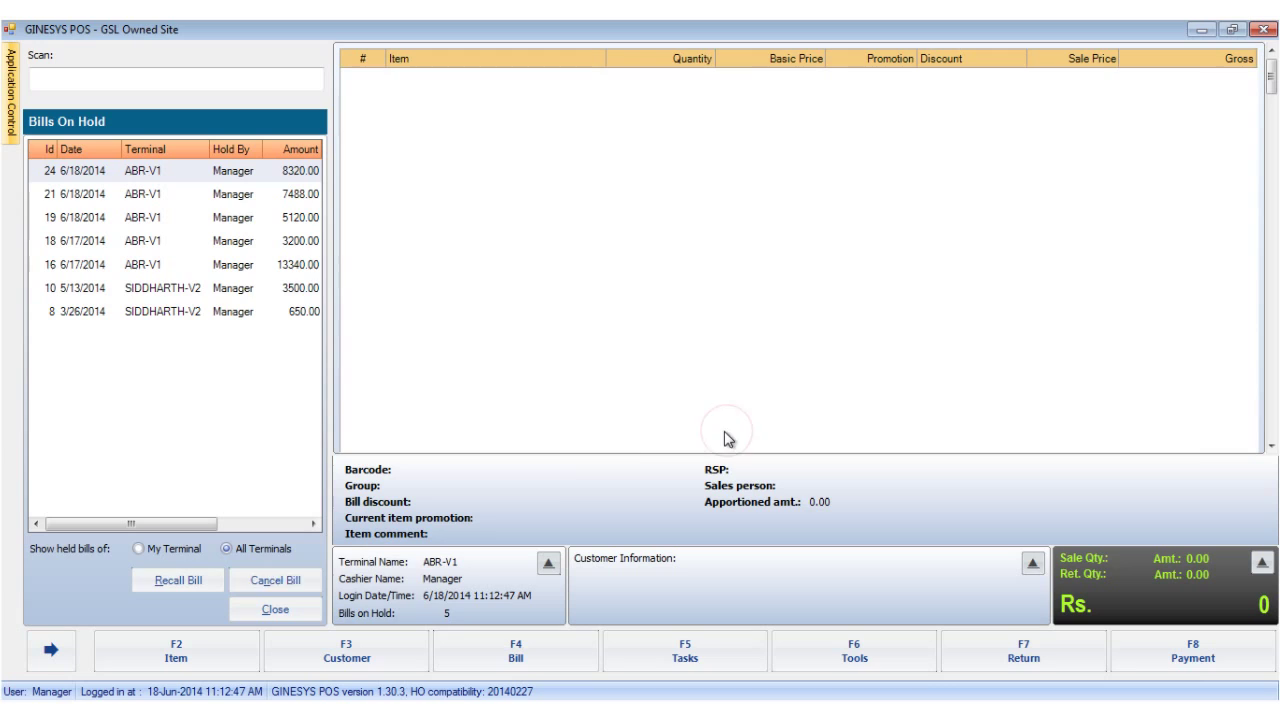
left_click(184, 582)
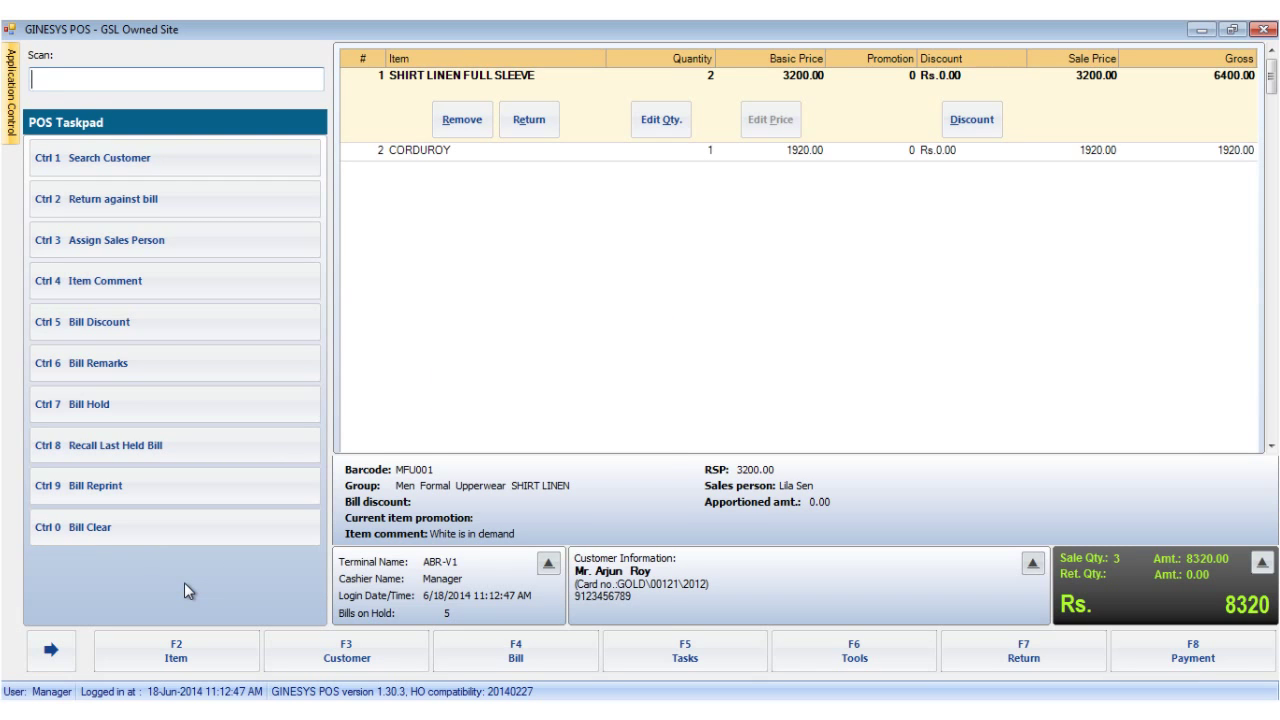
Step: Clear the recalled Rs. 8320 bill so the sale screen shows no items and Rs. 0
key("F4")
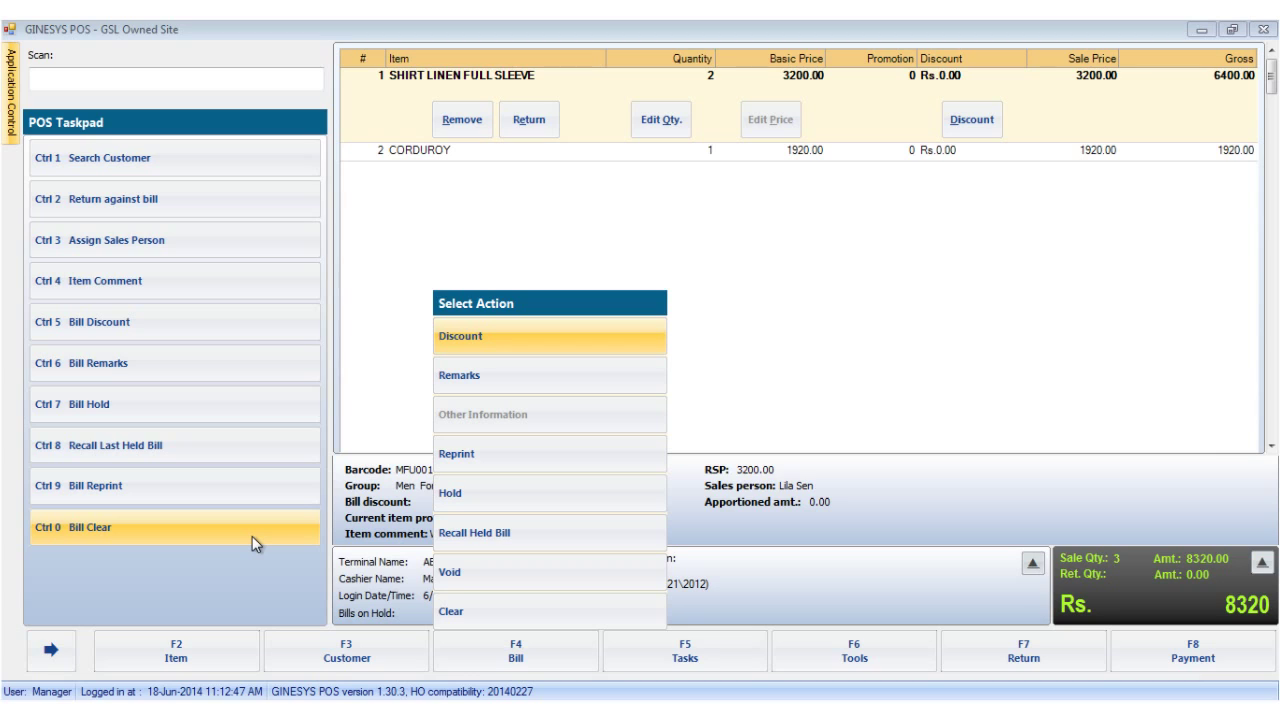
left_click(492, 614)
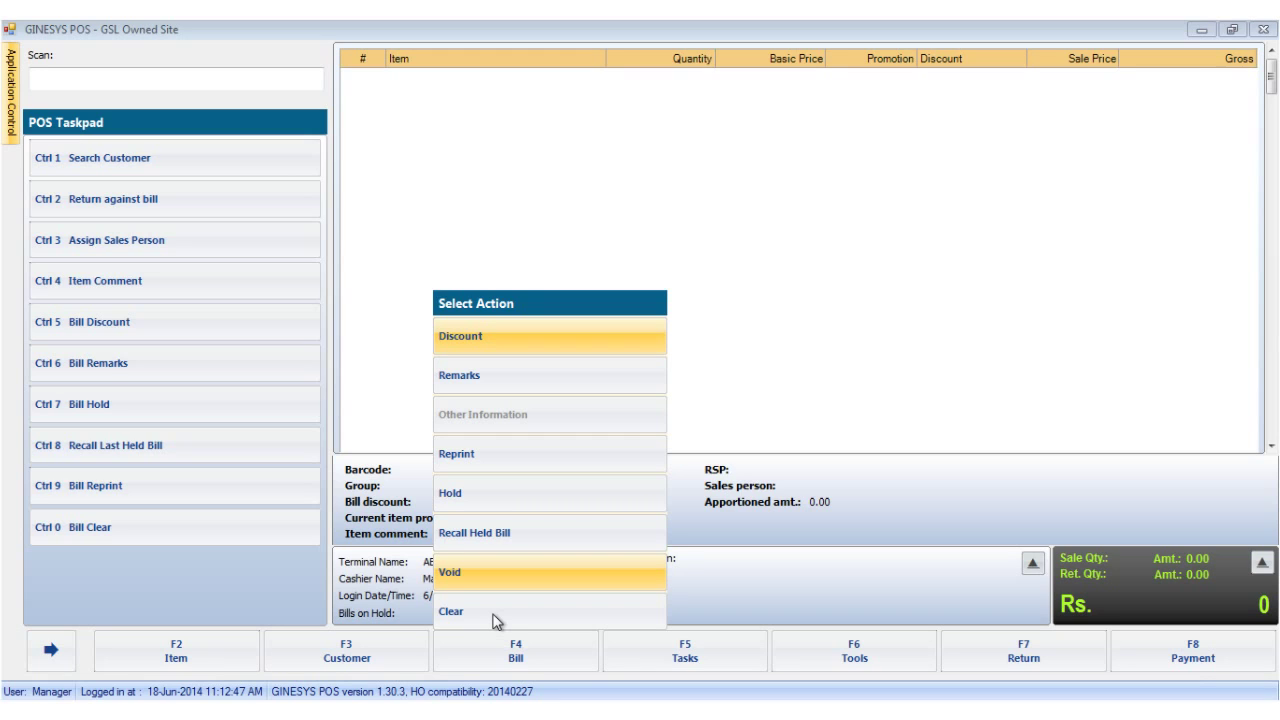
Step: Start a bill Void and search for bill number 00042, listing its -640.00 net amount
left_click(509, 601)
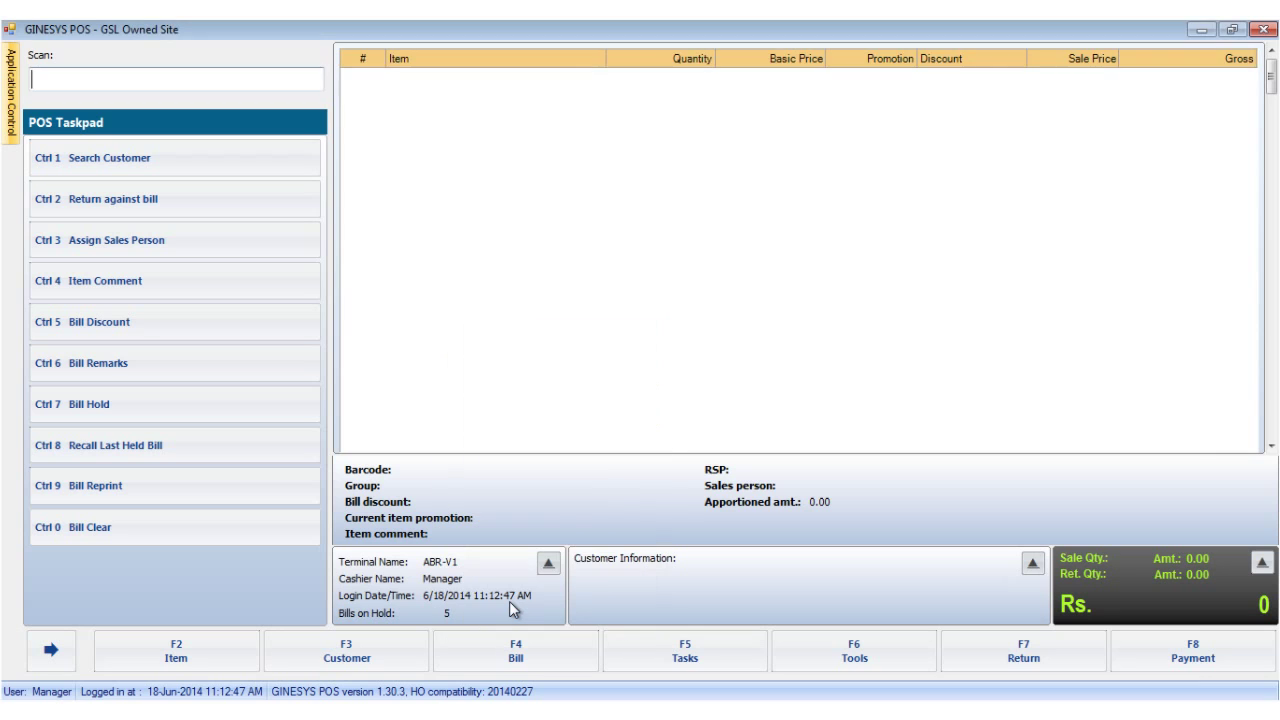
left_click(515, 652)
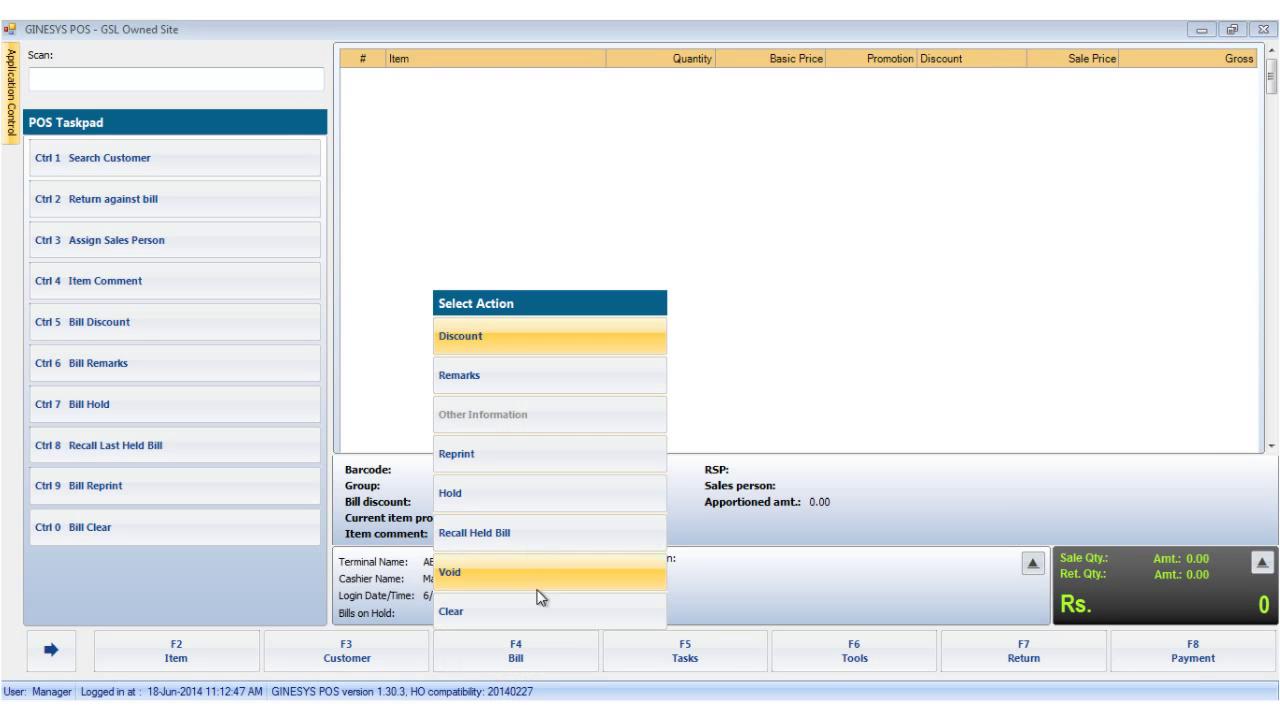
left_click(546, 571)
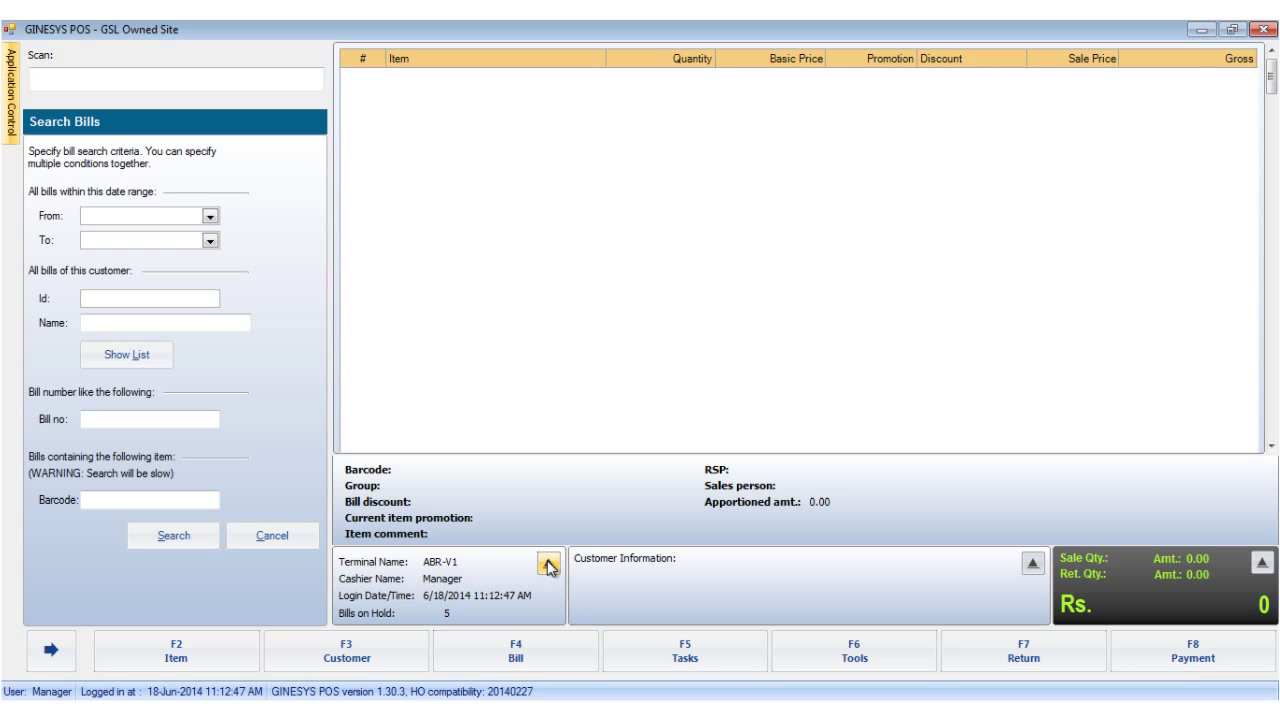
type("00042")
left_click(142, 538)
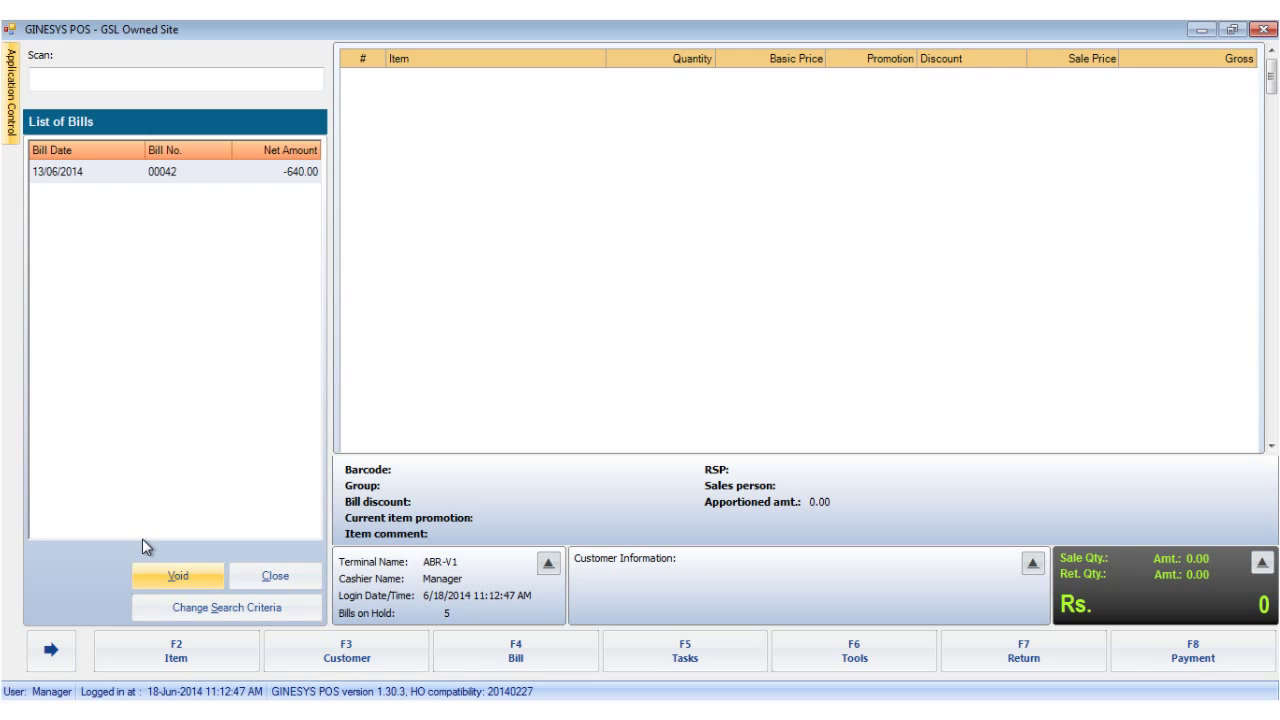
Step: Void bill 00042 with the reason 'Changes to saved bill' and confirm it
left_click(180, 578)
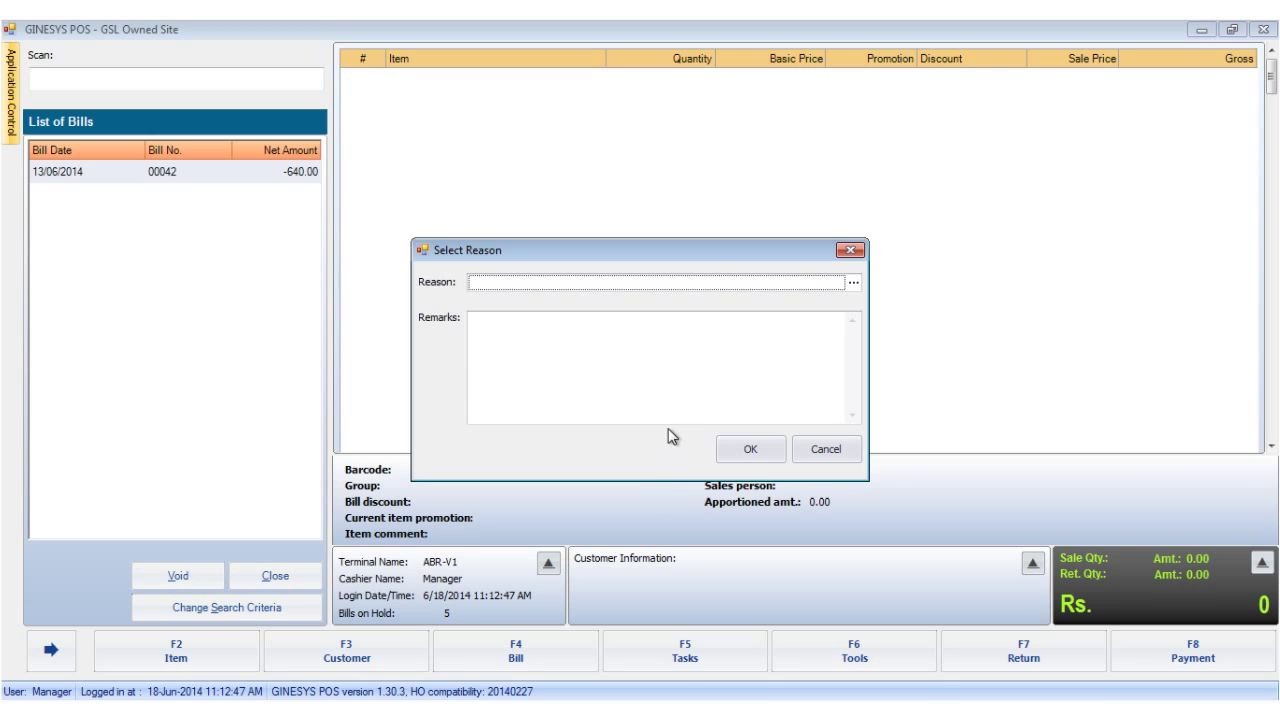
left_click(854, 283)
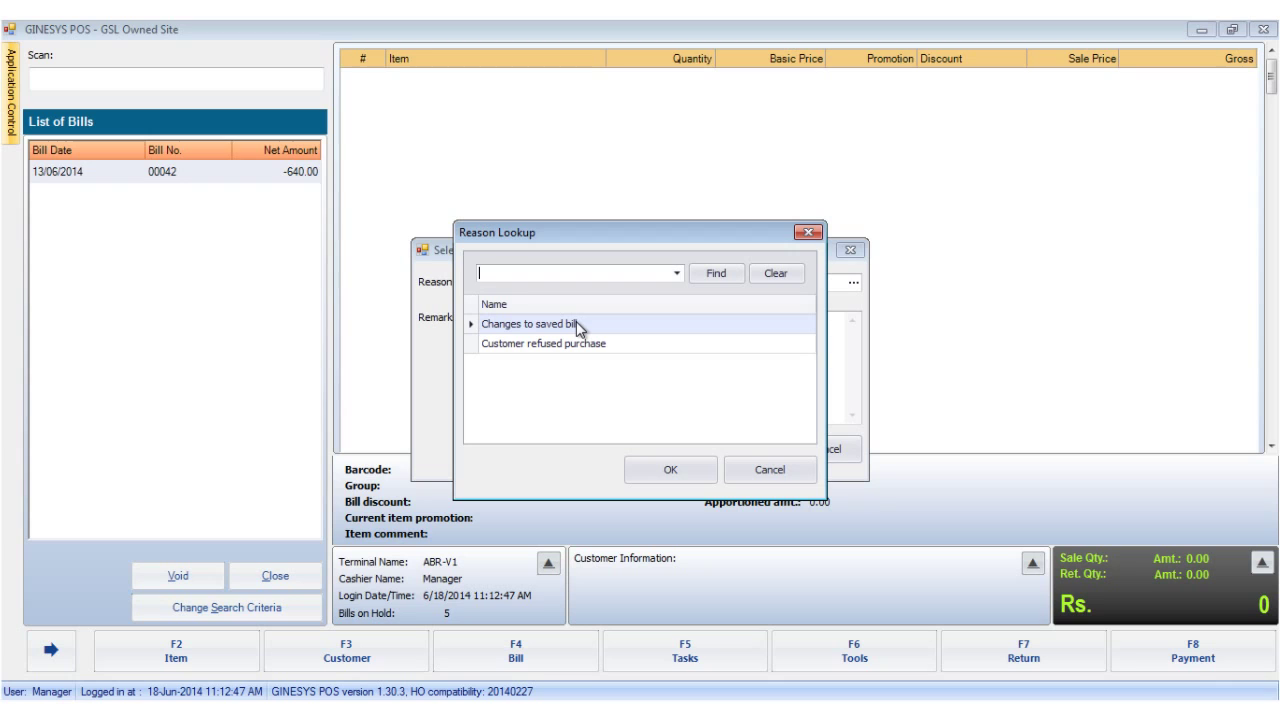
left_click(670, 472)
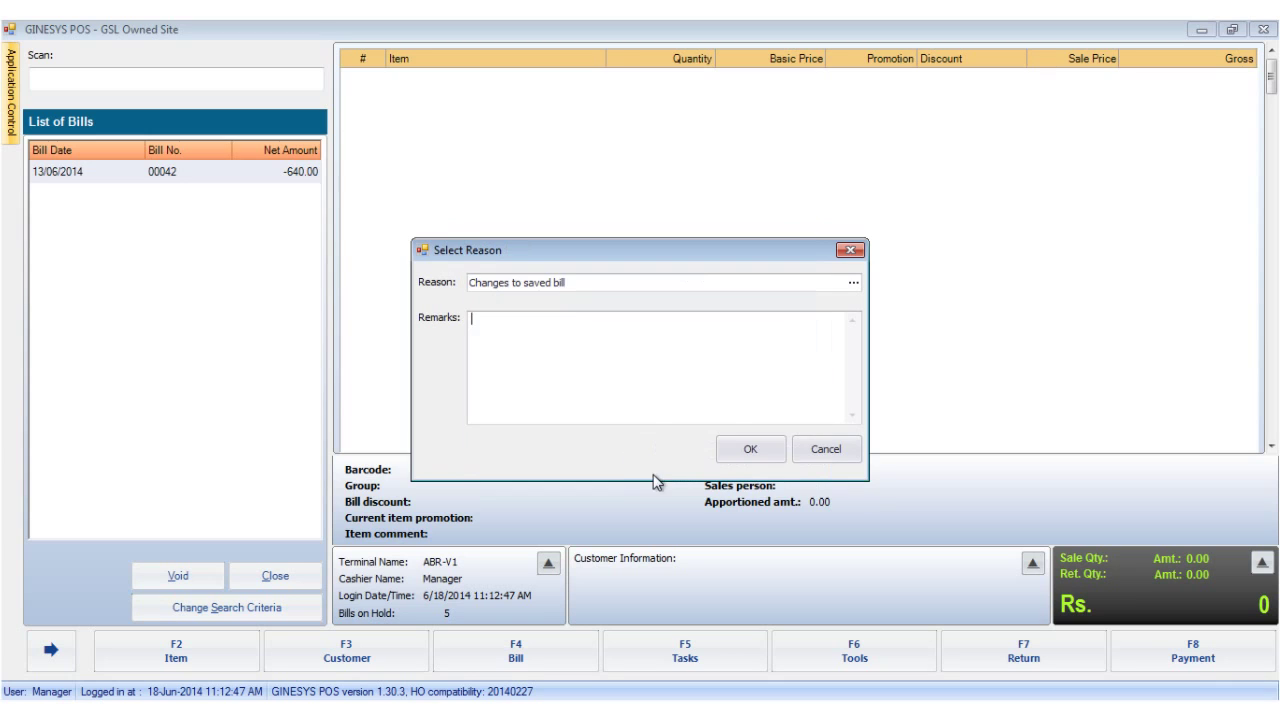
left_click(752, 458)
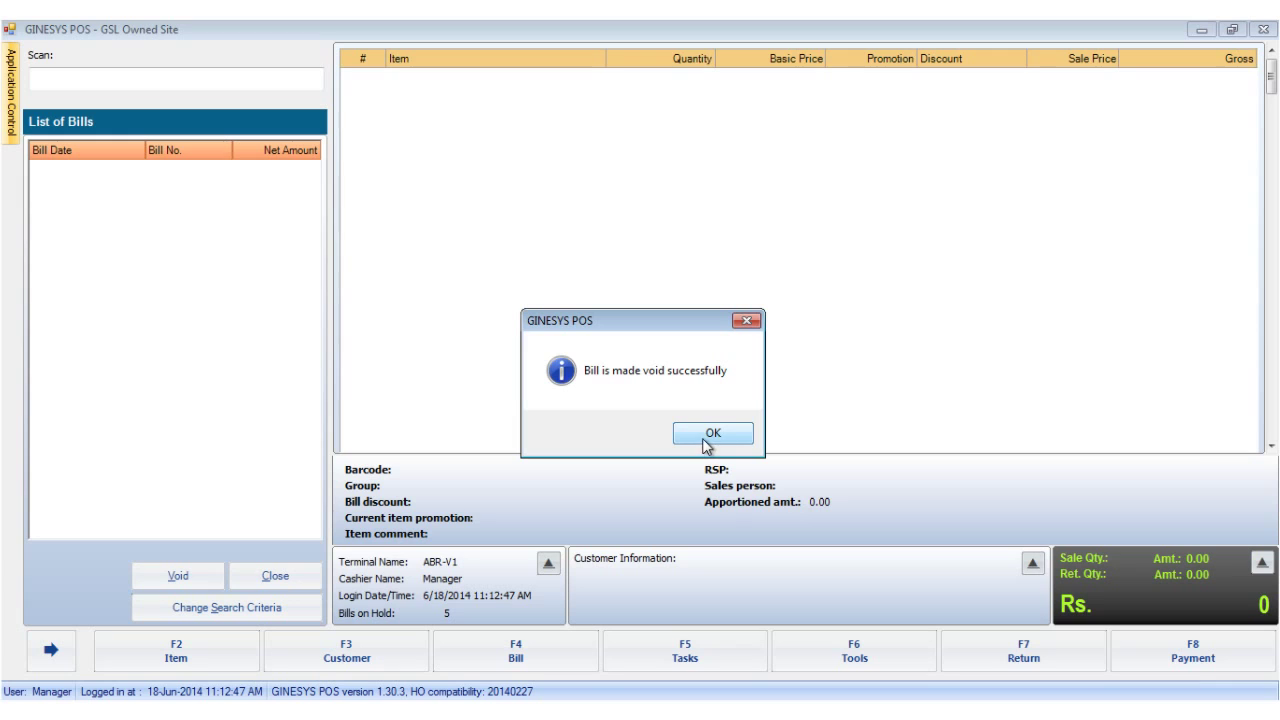
left_click(711, 436)
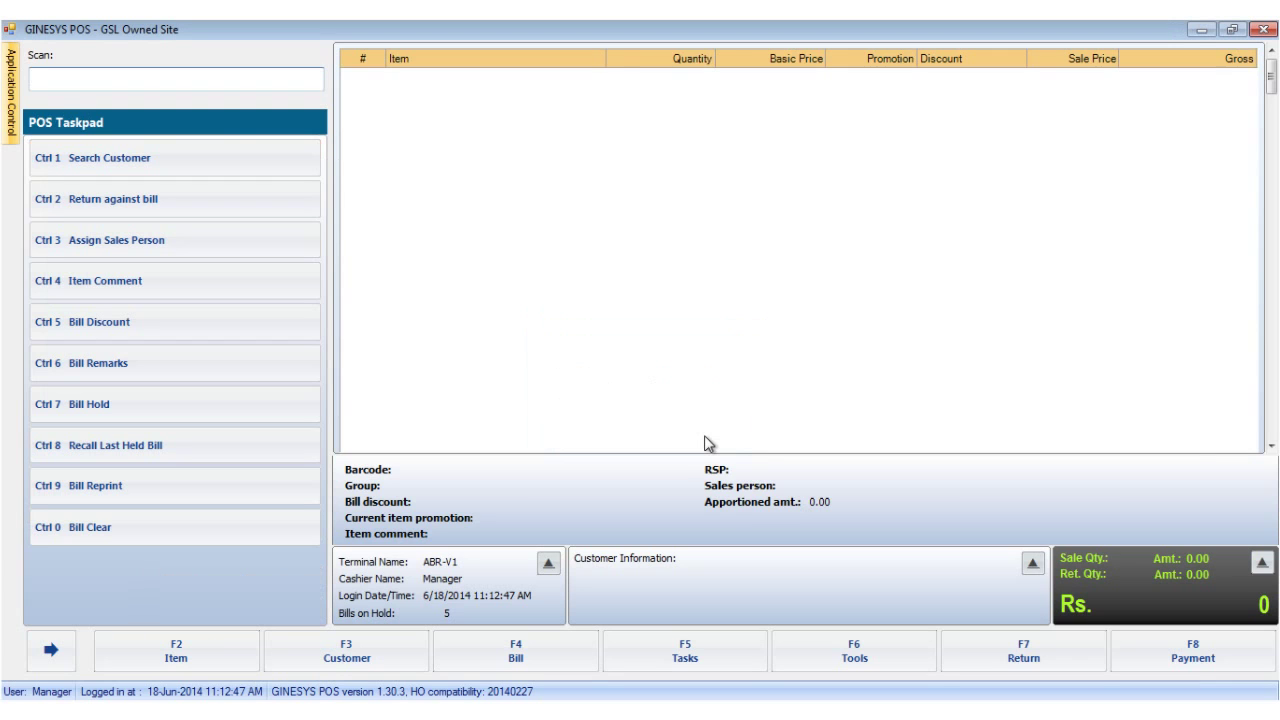